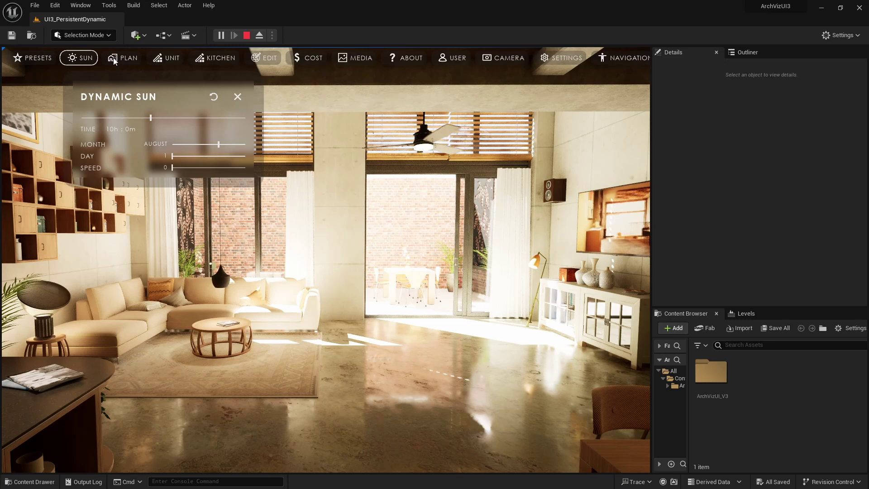
- Preview the Floorplan, Dynamic Sun and Unit Finishes panels, then set T_IconFloorplan as entry [2]'s menu icon
{"action": "left_click", "coordinate": [119, 59]}
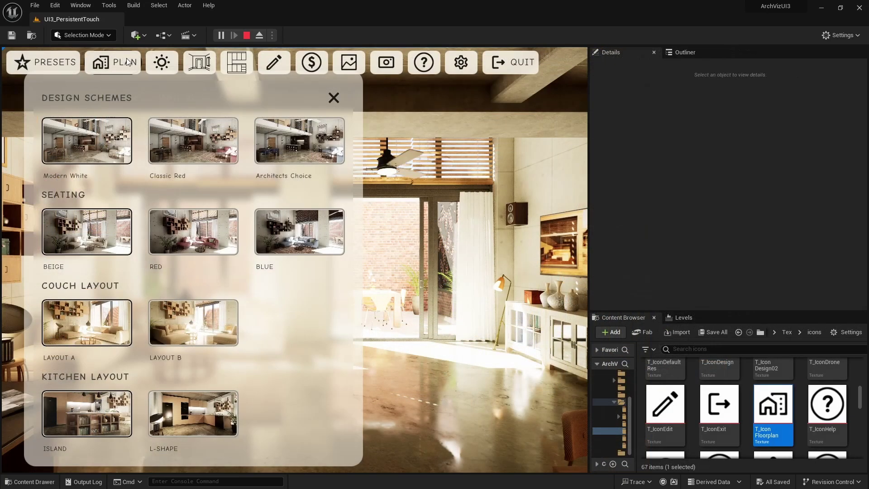
{"action": "left_click", "coordinate": [129, 63]}
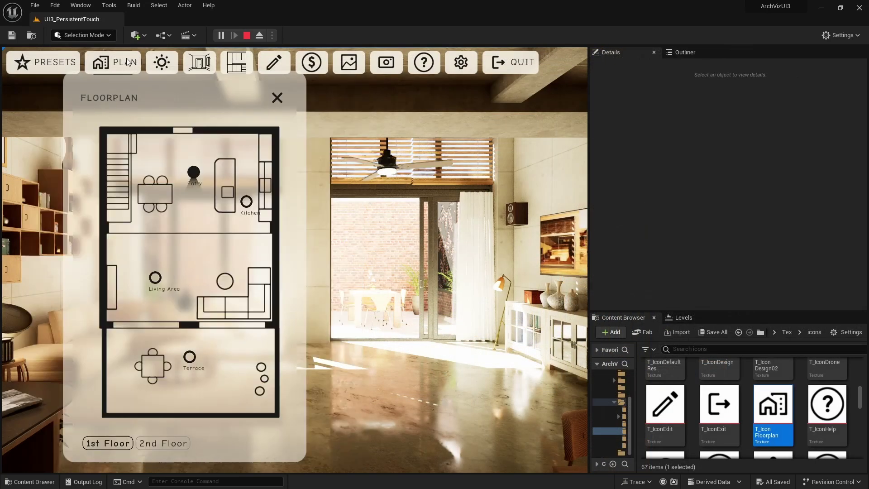
{"action": "left_click", "coordinate": [162, 62]}
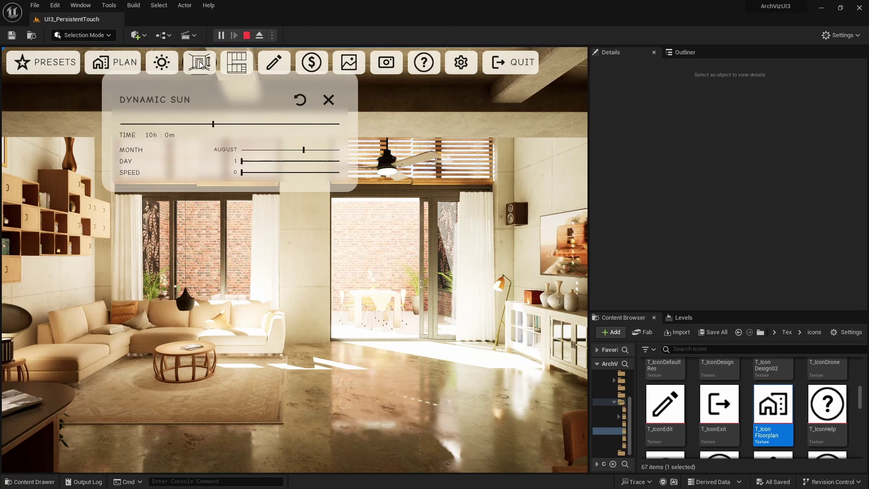
{"action": "left_click", "coordinate": [200, 63]}
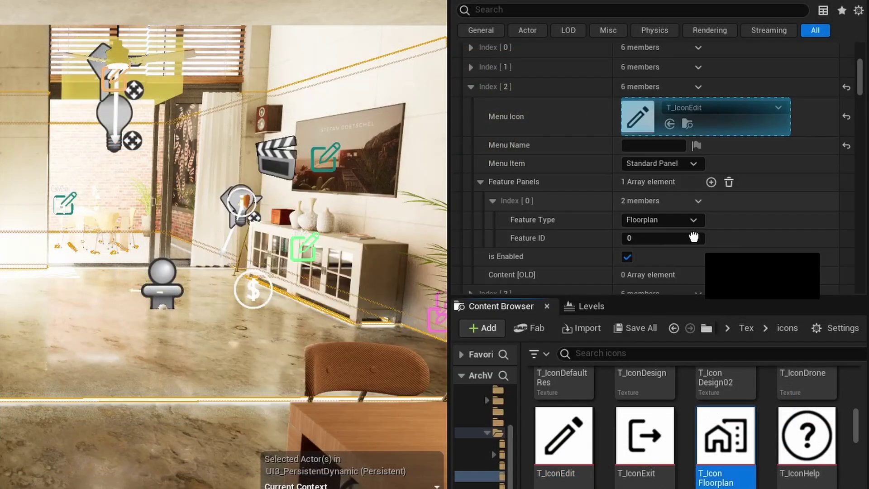
{"action": "left_click_drag", "start_coordinate": [694, 237], "coordinate": [643, 119]}
{"action": "left_click", "coordinate": [650, 146]}
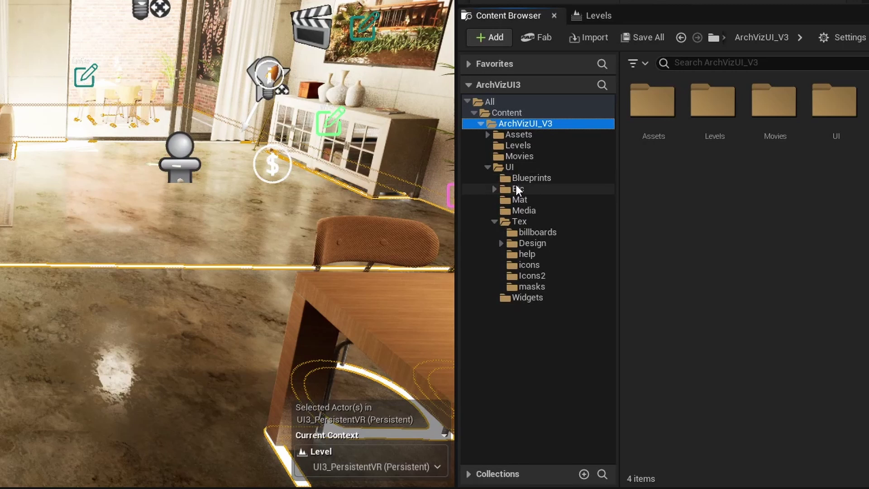
- Open the UI Blueprints folder, then preview the Floorplan, Dynamic Sun and Unit Finishes panels in play mode
{"action": "left_click", "coordinate": [529, 178]}
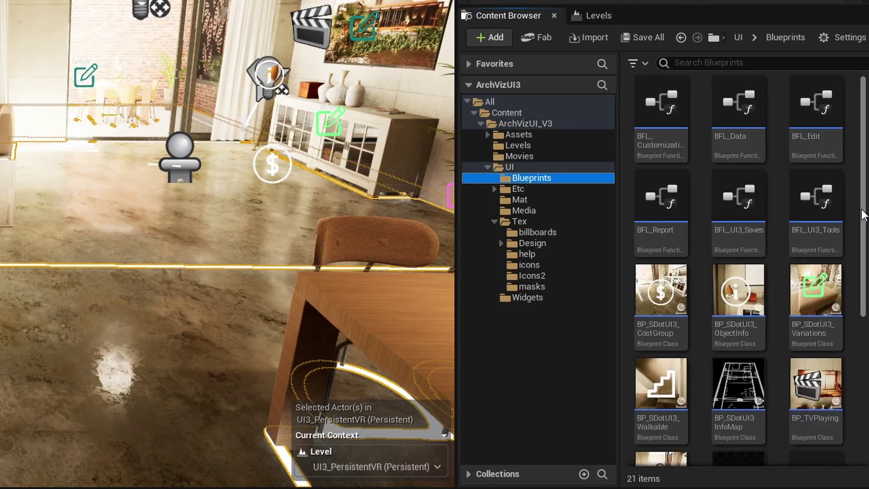
{"action": "scroll", "coordinate": [863, 215], "scroll_direction": "down", "scroll_amount": 5}
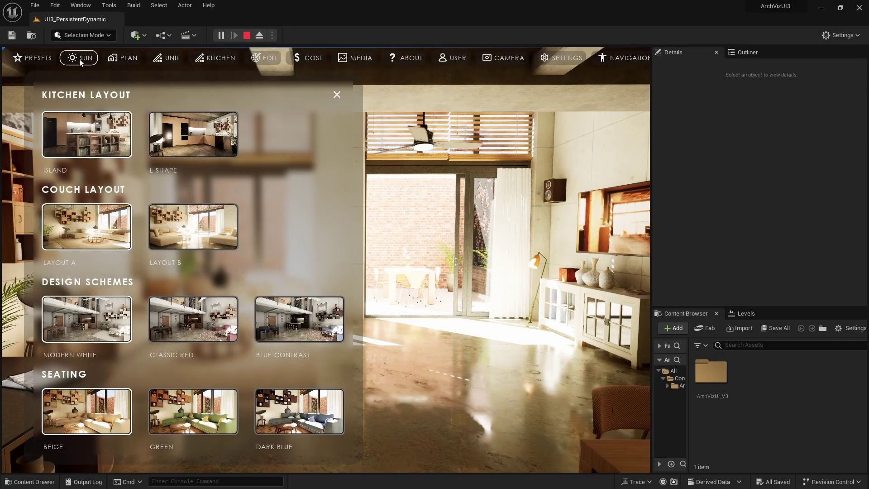
{"action": "left_click", "coordinate": [80, 58]}
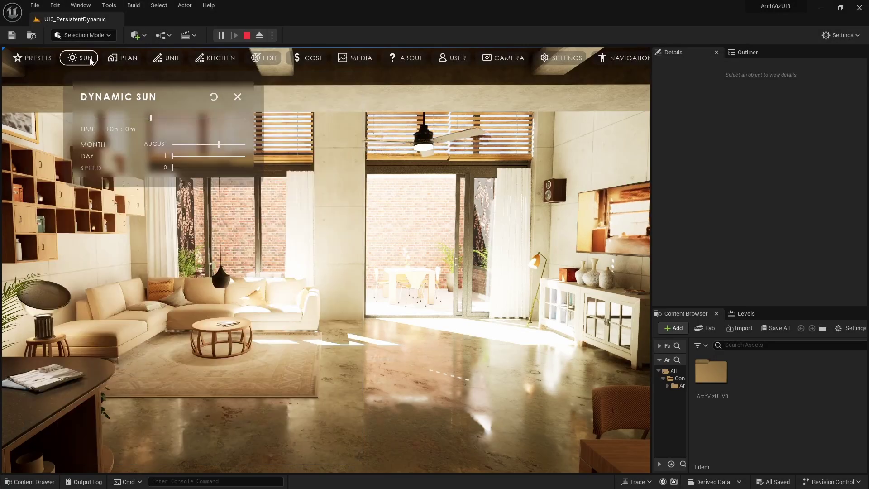
{"action": "left_click", "coordinate": [126, 58]}
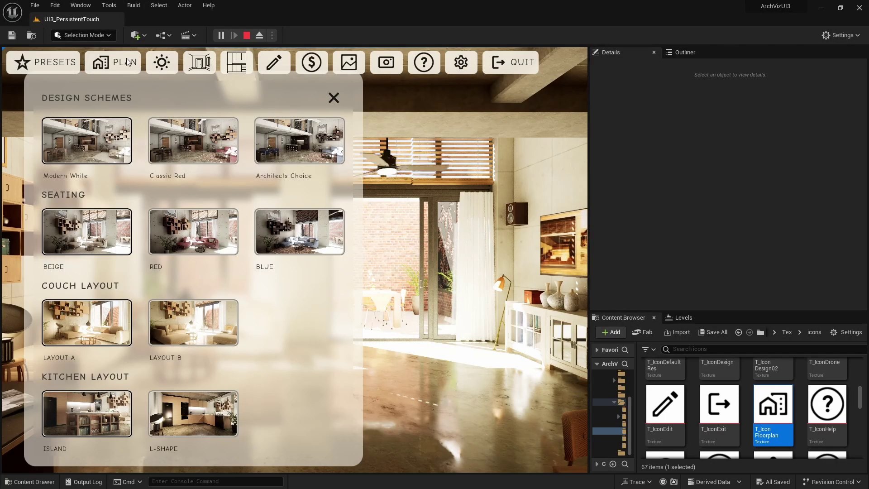
{"action": "left_click", "coordinate": [128, 62]}
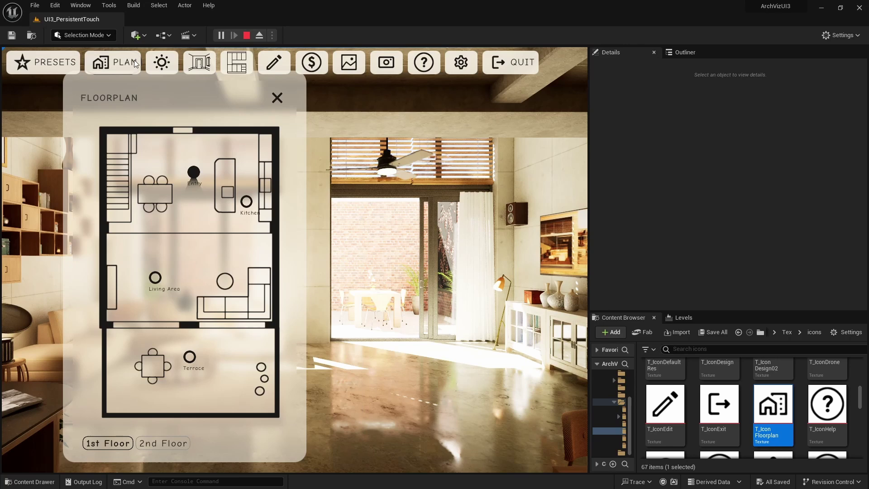
{"action": "left_click", "coordinate": [176, 63]}
{"action": "left_click", "coordinate": [200, 63]}
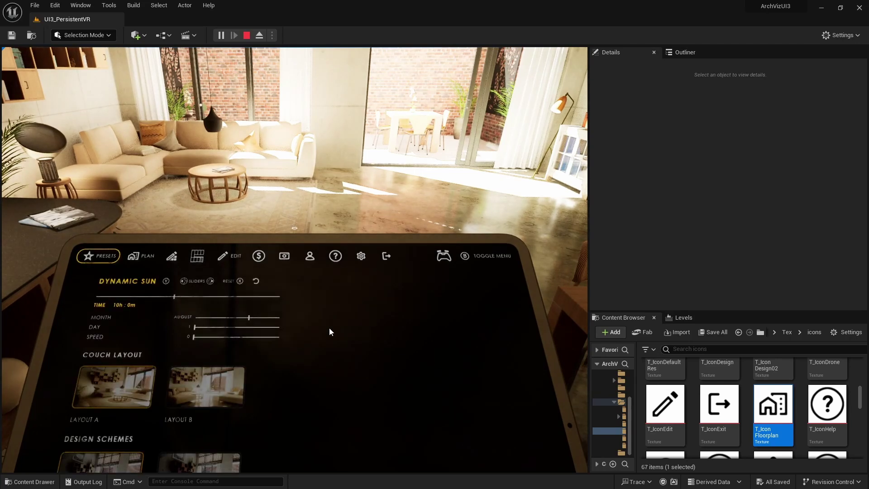
{"action": "key", "text": "Right"}
{"action": "key", "text": "Right"}
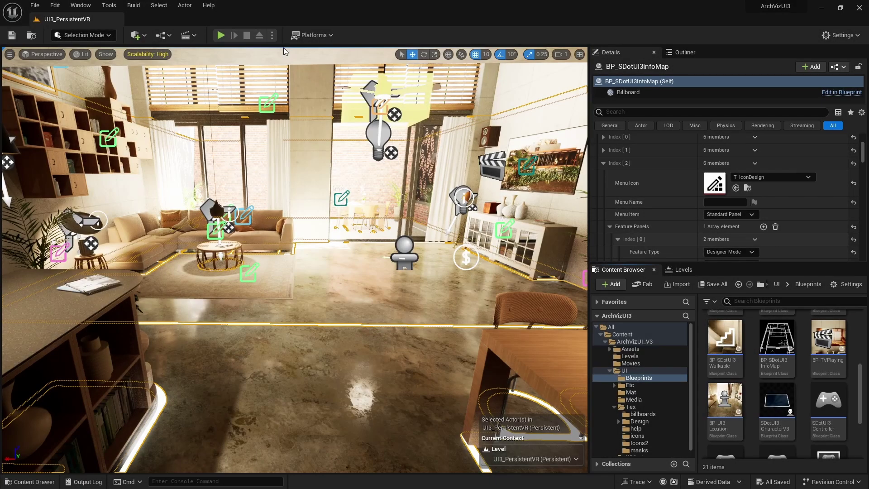
- In World Settings, set the level's GameMode Override to SDotUI3_GameModeKeyboard
{"action": "left_click", "coordinate": [82, 5]}
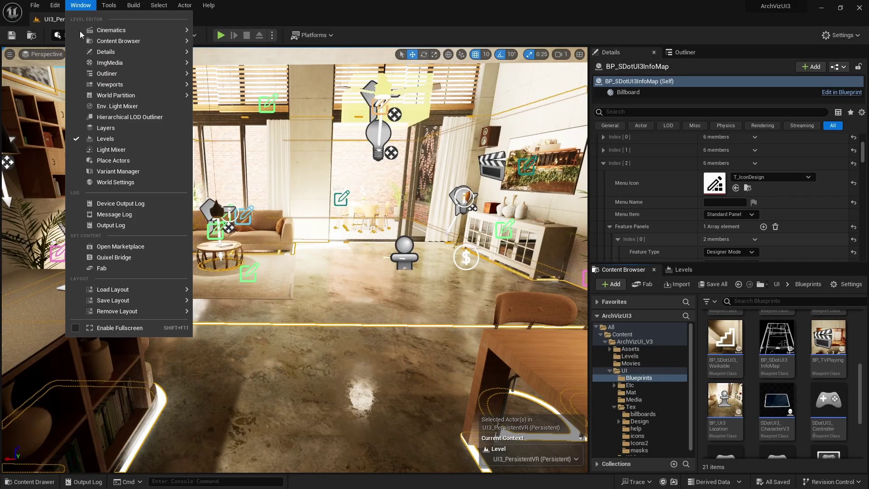
{"action": "left_click", "coordinate": [109, 183]}
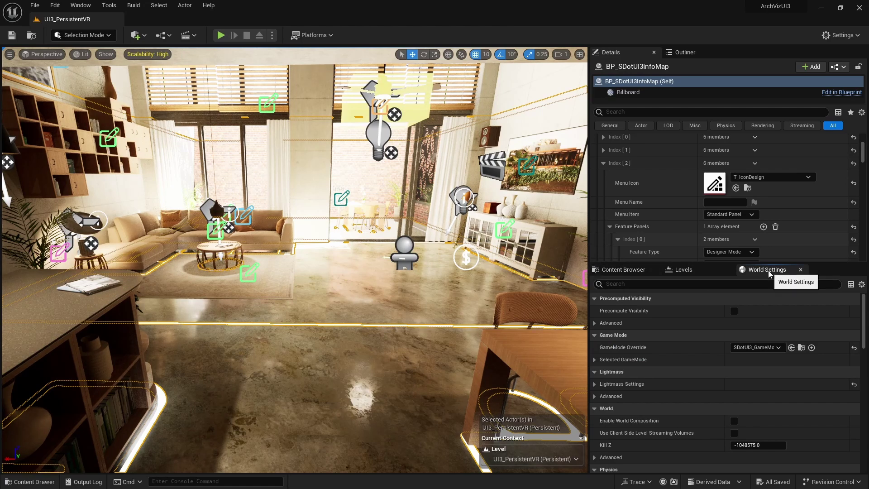
{"action": "left_click", "coordinate": [773, 347]}
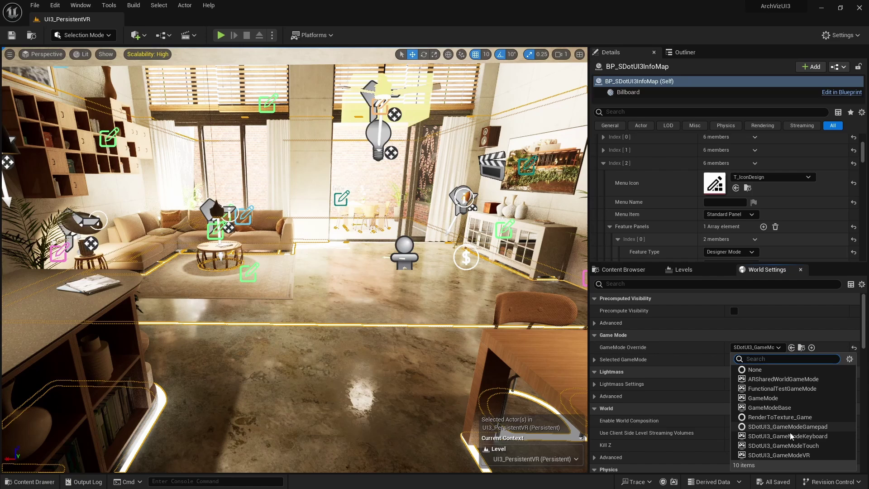
{"action": "left_click", "coordinate": [804, 437]}
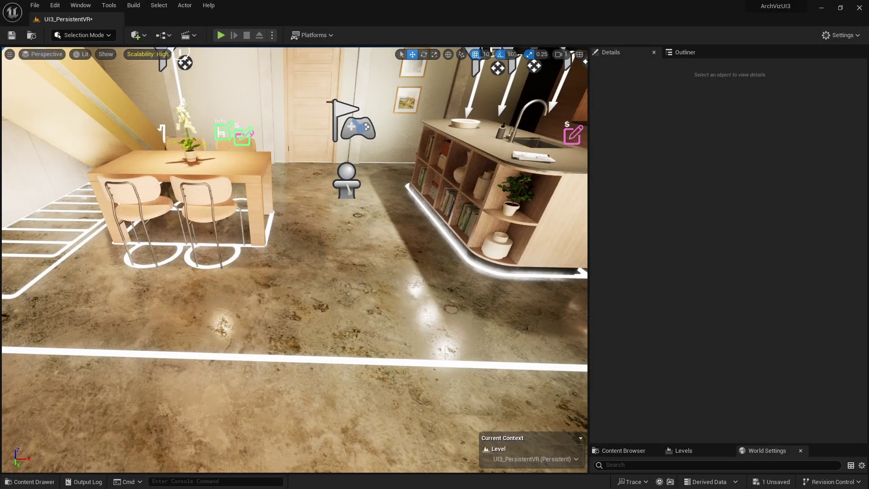
- Select the BP_SDotUI3InfoMap actor and set its Intended UI Use to Touch Input
{"action": "left_click", "coordinate": [450, 361]}
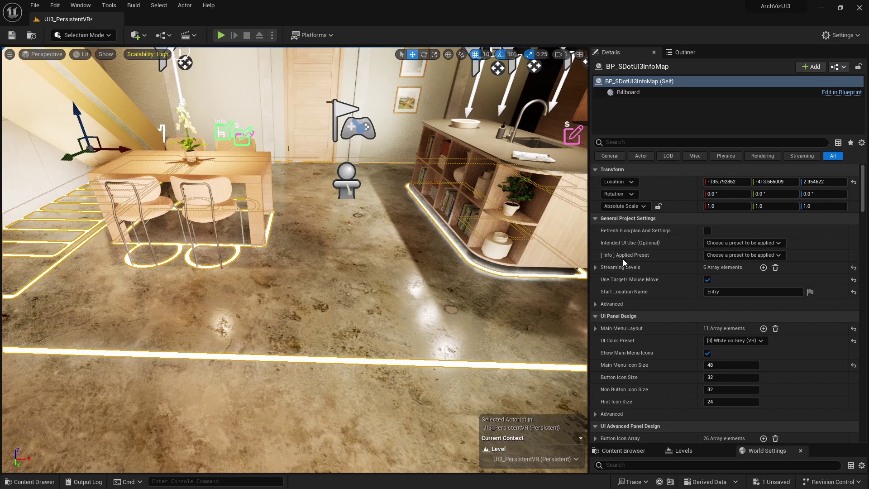
{"action": "scroll", "coordinate": [623, 259], "scroll_direction": "down", "scroll_amount": 5}
{"action": "scroll", "coordinate": [625, 286], "scroll_direction": "down", "scroll_amount": 7}
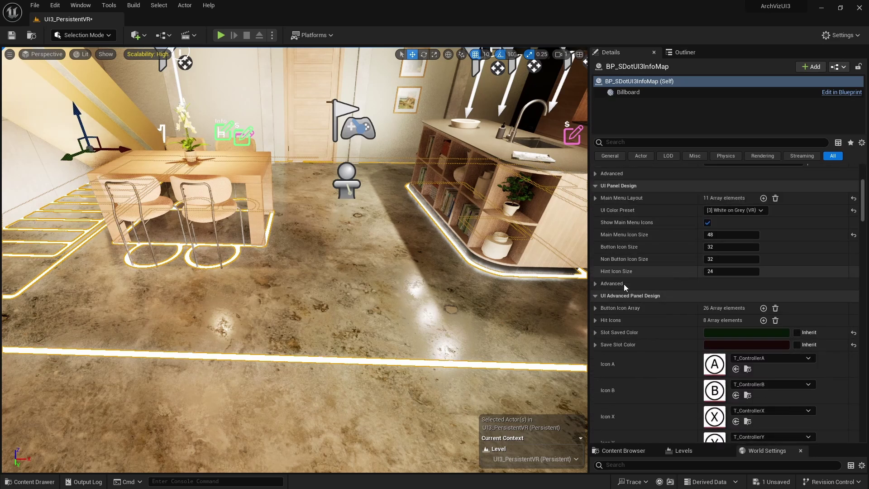
{"action": "scroll", "coordinate": [624, 284], "scroll_direction": "up", "scroll_amount": 12}
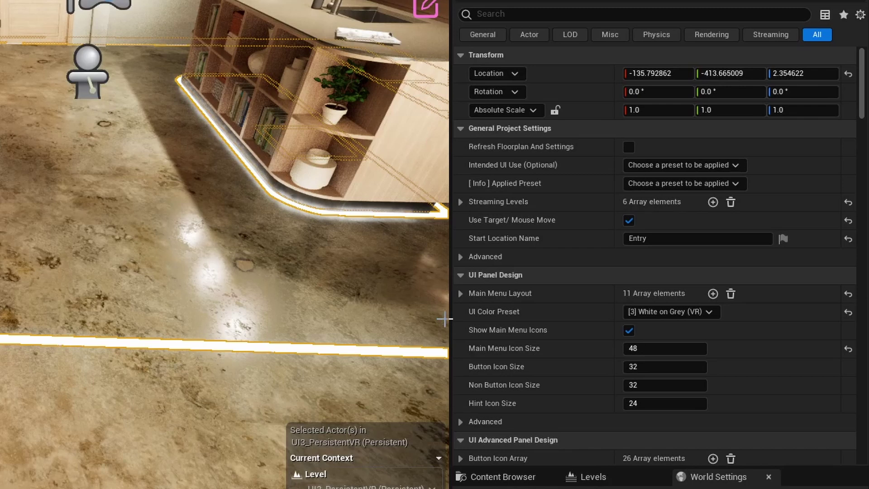
{"action": "left_click", "coordinate": [735, 164]}
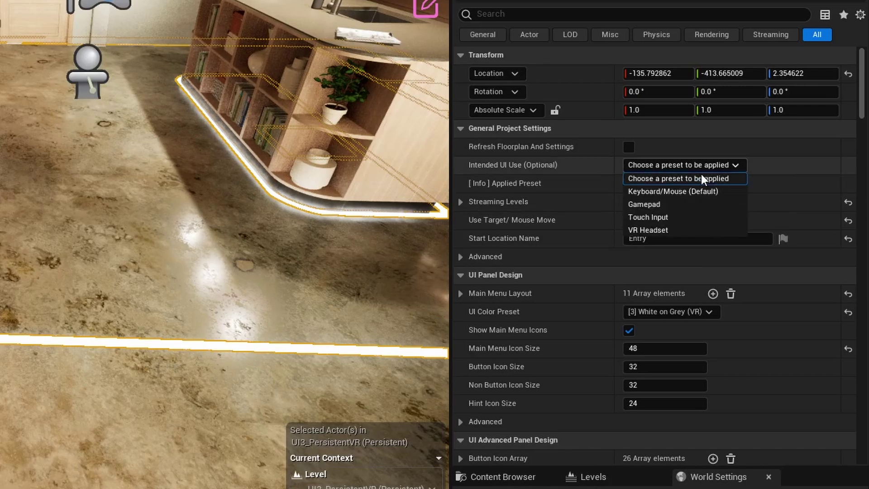
{"action": "left_click", "coordinate": [645, 217]}
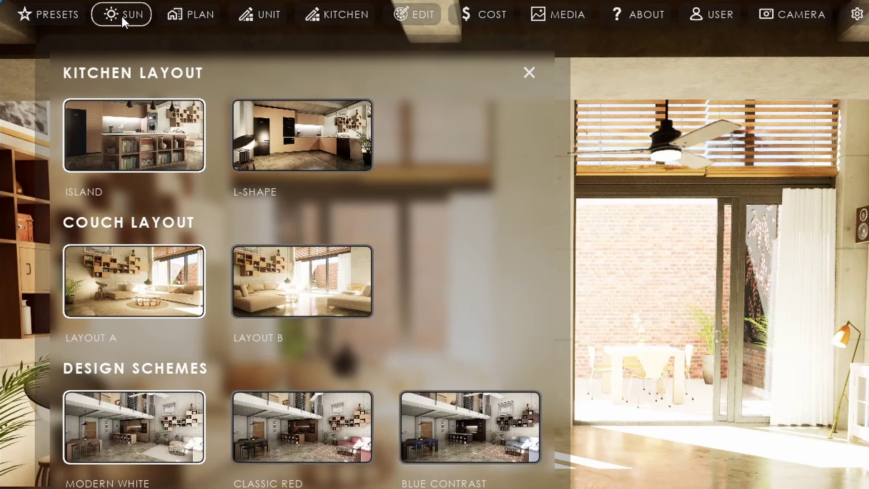
- Preview the Dynamic Sun, Floorplan and Unit Finishes panels in the running interface
{"action": "left_click", "coordinate": [121, 15]}
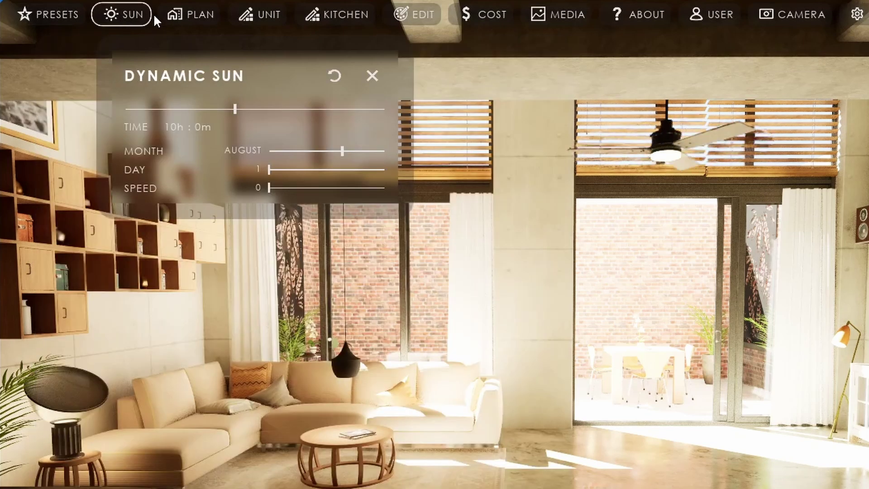
{"action": "left_click", "coordinate": [193, 10]}
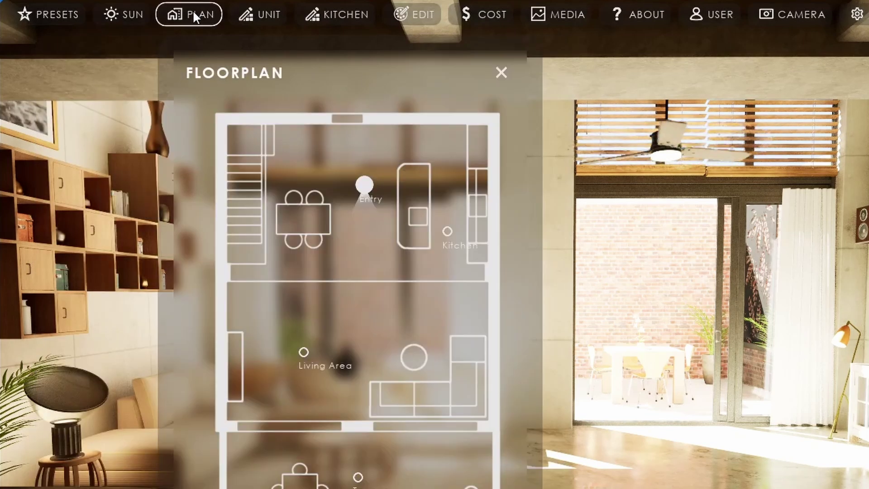
{"action": "left_click", "coordinate": [267, 12]}
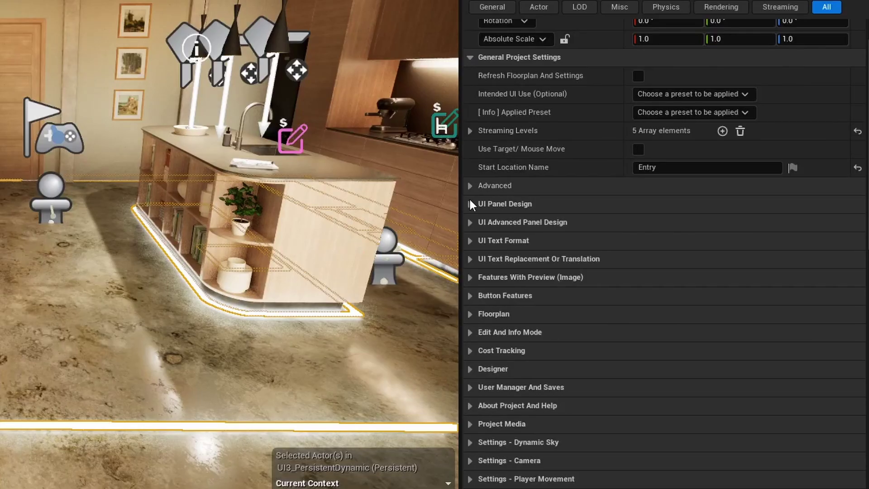
- Expand UI Panel Design > Main Menu Layout and its first, SUN, PLAN and UNIT entries
{"action": "left_click", "coordinate": [470, 202]}
{"action": "left_click", "coordinate": [469, 223]}
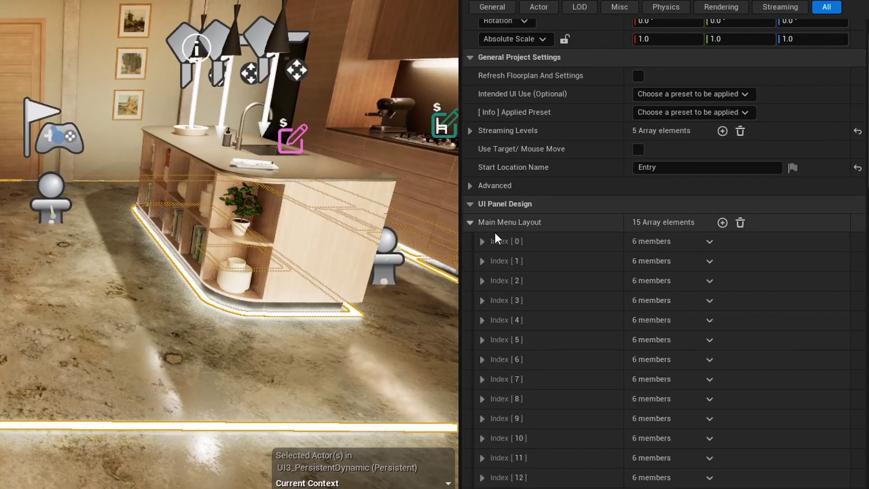
{"action": "scroll", "coordinate": [717, 256], "scroll_direction": "up", "scroll_amount": 1}
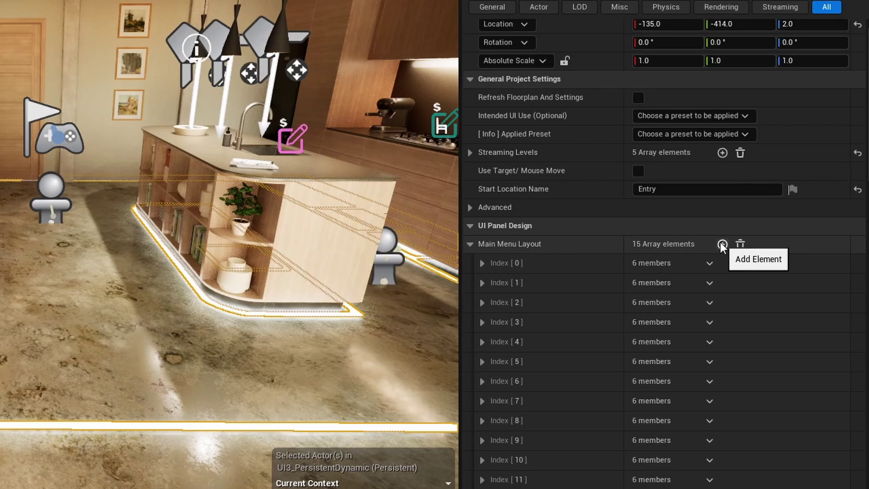
{"action": "left_click", "coordinate": [482, 264]}
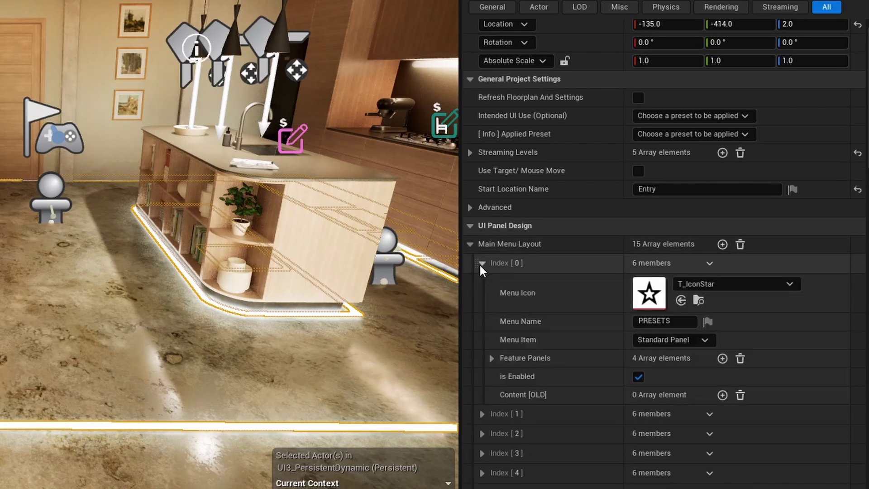
{"action": "left_click", "coordinate": [483, 414]}
{"action": "scroll", "coordinate": [501, 398], "scroll_direction": "down", "scroll_amount": 5}
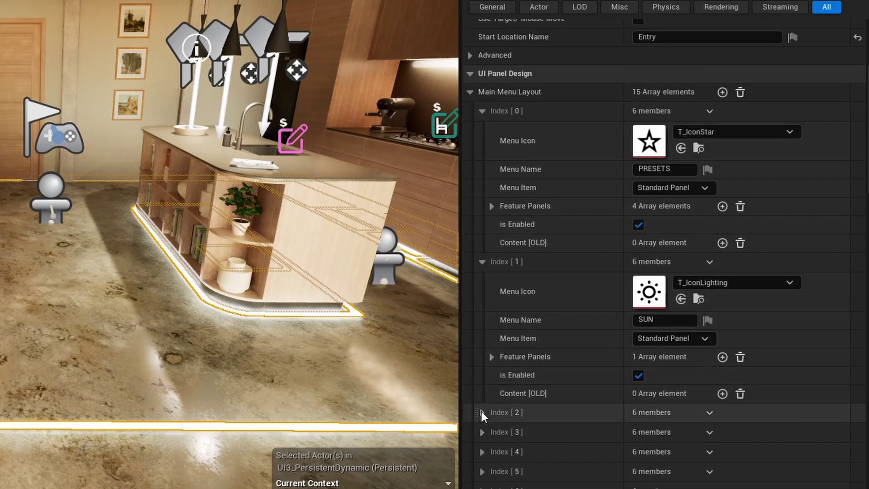
{"action": "left_click", "coordinate": [481, 411]}
{"action": "scroll", "coordinate": [514, 374], "scroll_direction": "down", "scroll_amount": 5}
{"action": "scroll", "coordinate": [515, 374], "scroll_direction": "down", "scroll_amount": 3}
{"action": "left_click", "coordinate": [513, 346]}
{"action": "scroll", "coordinate": [513, 346], "scroll_direction": "down", "scroll_amount": 5}
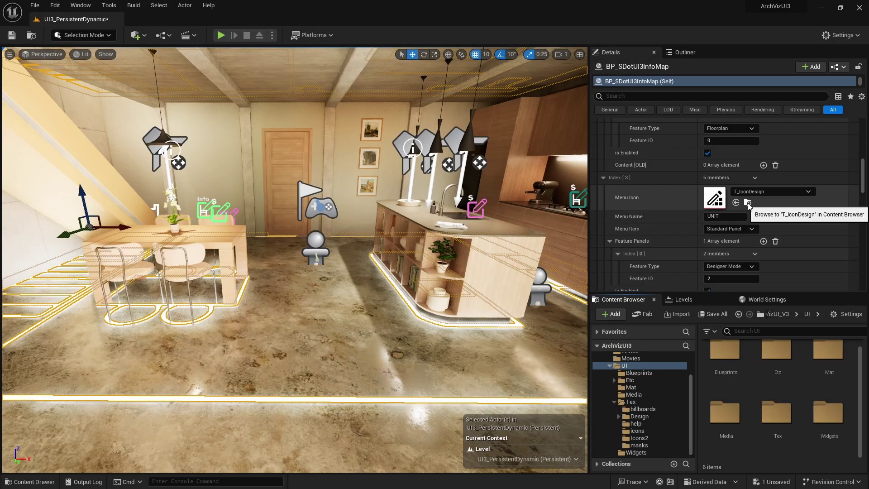
- Locate T_IconDesign in the Content Browser and open it to check its texture group and compression
{"action": "left_click", "coordinate": [748, 203]}
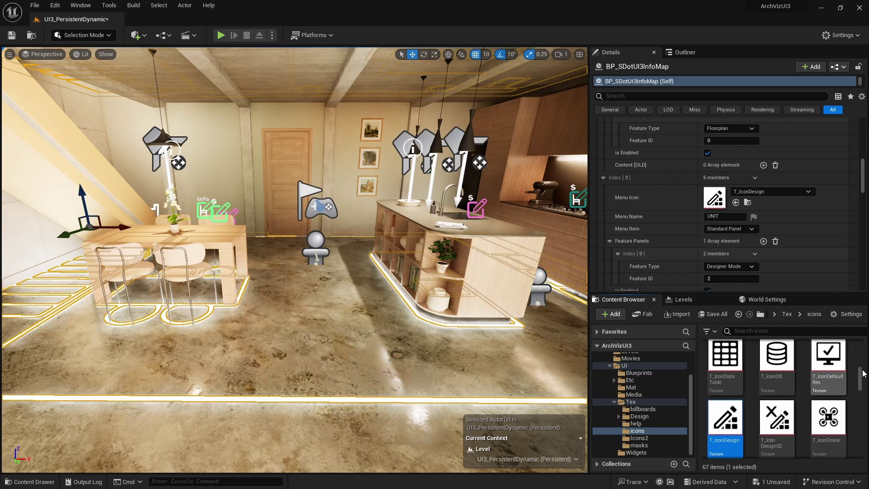
{"action": "left_click_drag", "start_coordinate": [862, 379], "coordinate": [868, 408]}
{"action": "scroll", "coordinate": [726, 425], "scroll_direction": "up", "scroll_amount": 3}
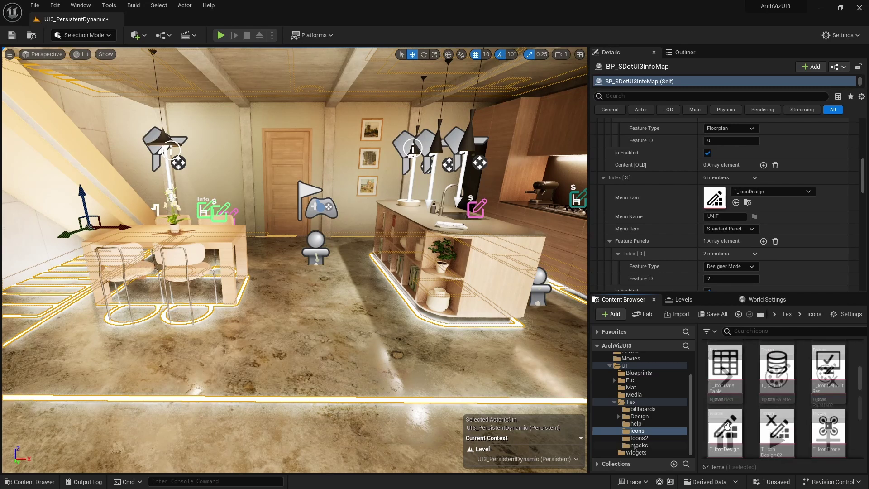
{"action": "double_click", "coordinate": [725, 418]}
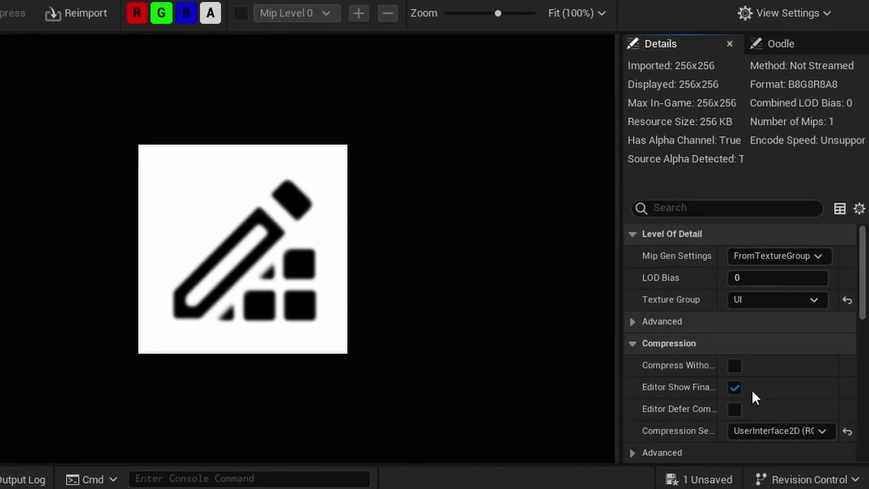
{"action": "scroll", "coordinate": [753, 394], "scroll_direction": "down", "scroll_amount": 2}
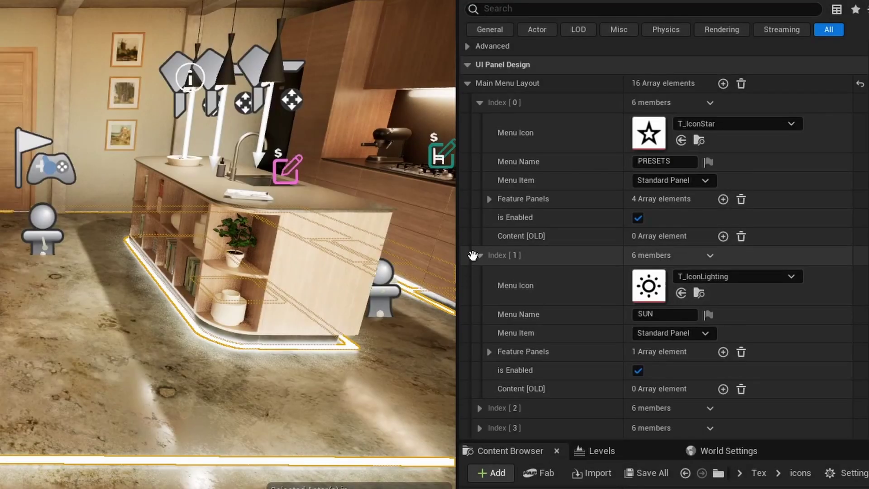
- Move the SUN entry to the top of Main Menu Layout and keep Index [14] as Quit Button
{"action": "left_click_drag", "start_coordinate": [473, 255], "coordinate": [483, 207]}
{"action": "left_click_drag", "start_coordinate": [495, 96], "coordinate": [497, 256]}
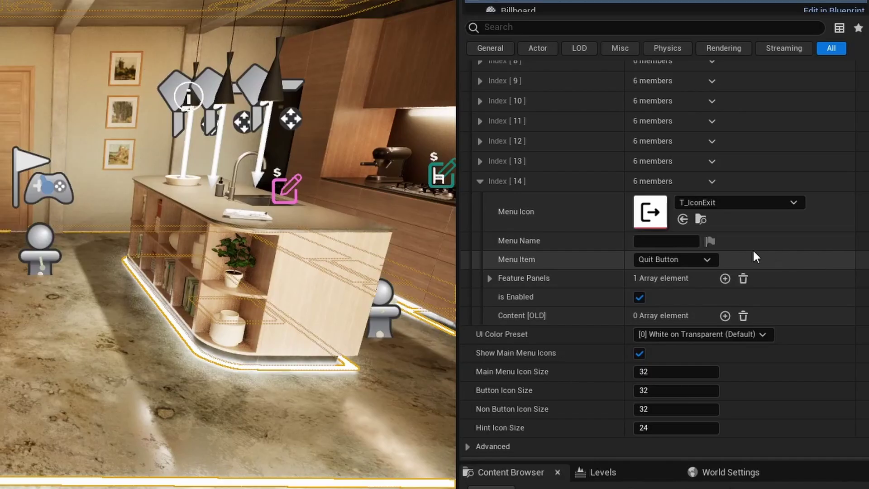
{"action": "left_click", "coordinate": [708, 261]}
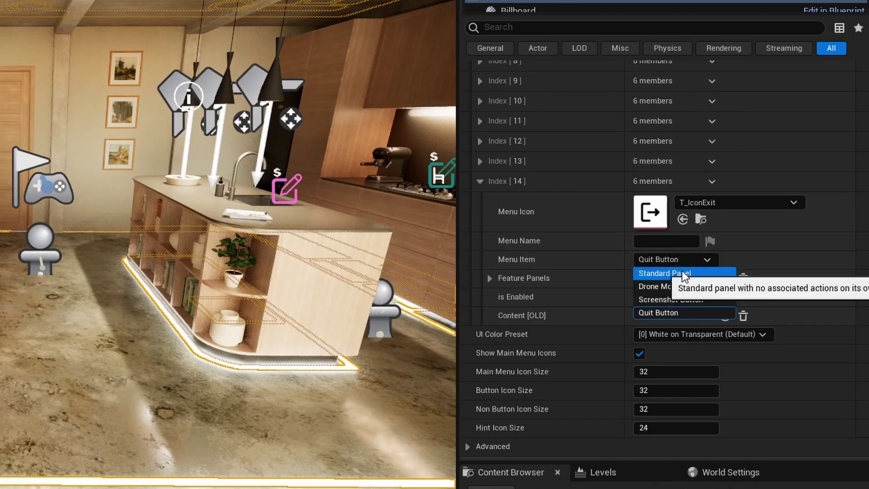
{"action": "left_click", "coordinate": [679, 313]}
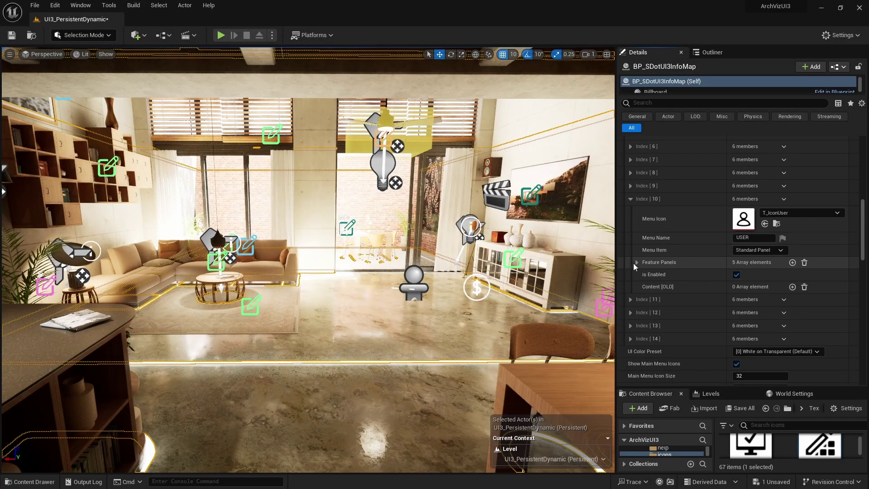
- Expand the USER entry's two feature panels and show the user manager panel in the running game
{"action": "left_click", "coordinate": [636, 262]}
{"action": "left_click", "coordinate": [645, 275]}
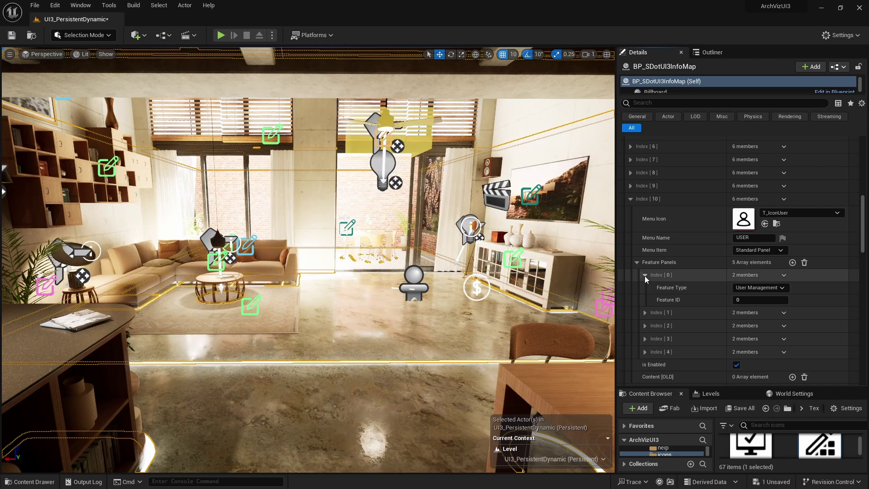
{"action": "left_click", "coordinate": [645, 312]}
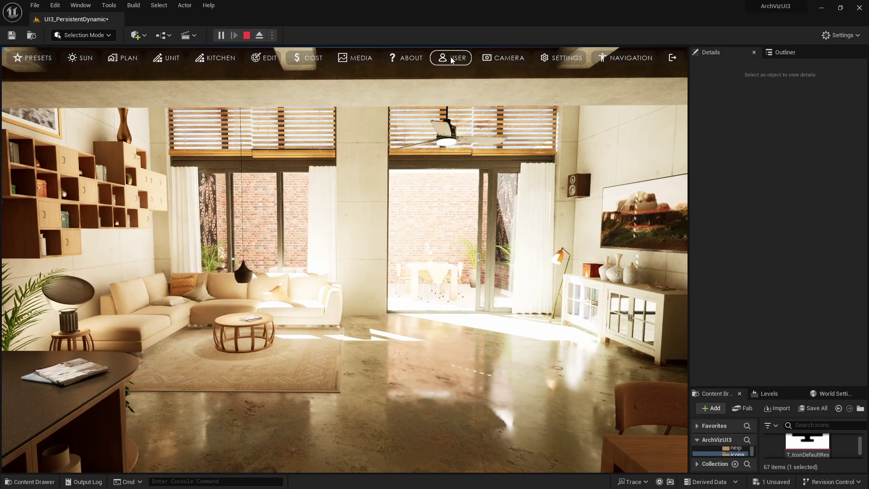
{"action": "left_click", "coordinate": [451, 58]}
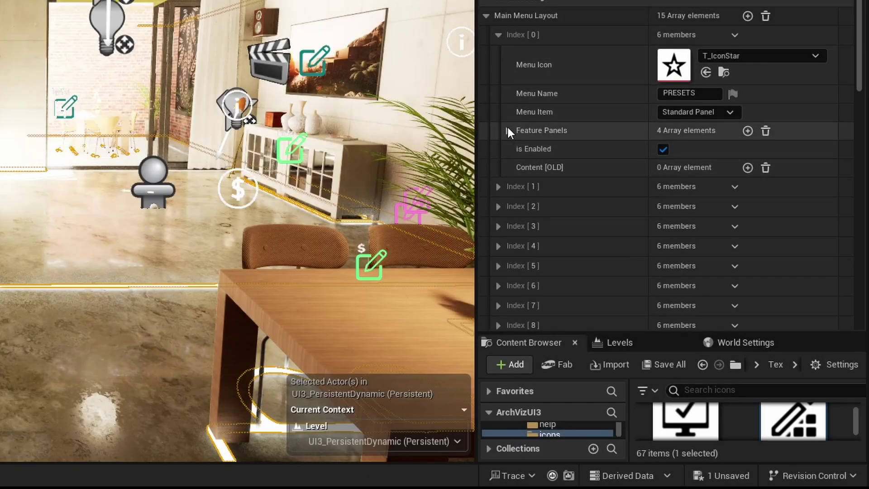
- Expand the PRESETS entry's three feature panels, keeping the first as Feature with Preview
{"action": "left_click", "coordinate": [508, 130]}
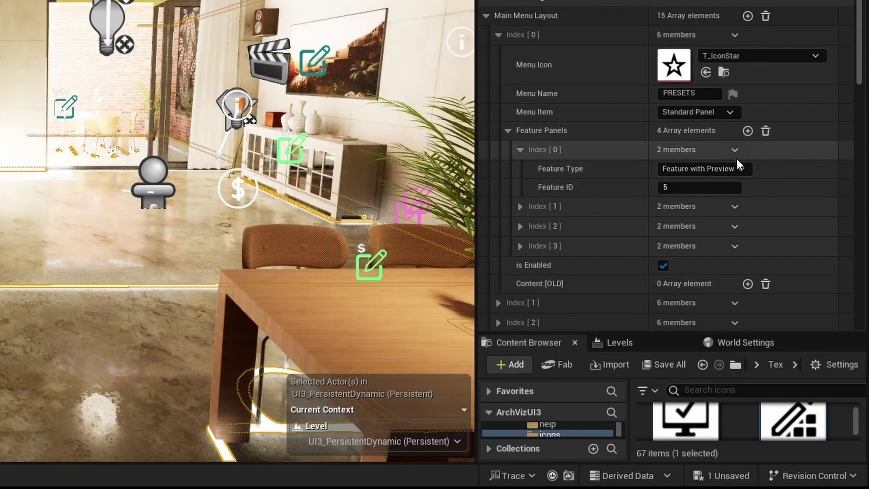
{"action": "left_click", "coordinate": [743, 169]}
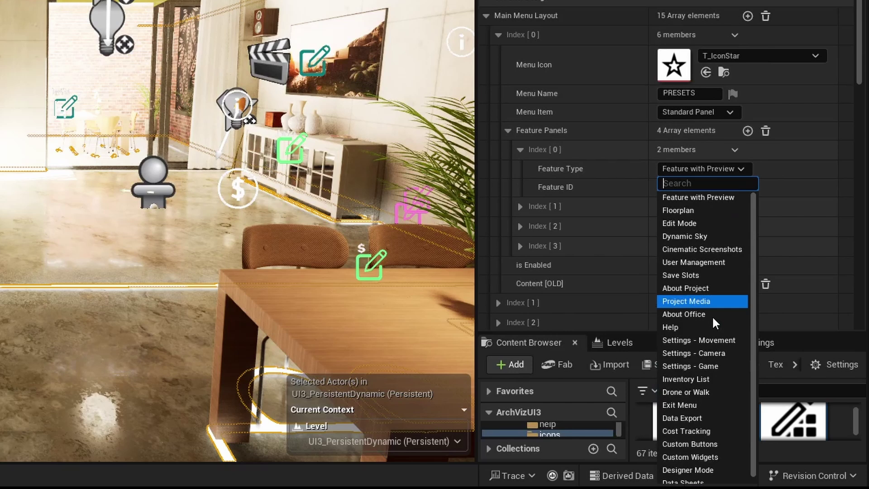
{"action": "scroll", "coordinate": [713, 317], "scroll_direction": "down", "scroll_amount": 1}
{"action": "scroll", "coordinate": [712, 221], "scroll_direction": "up", "scroll_amount": 1}
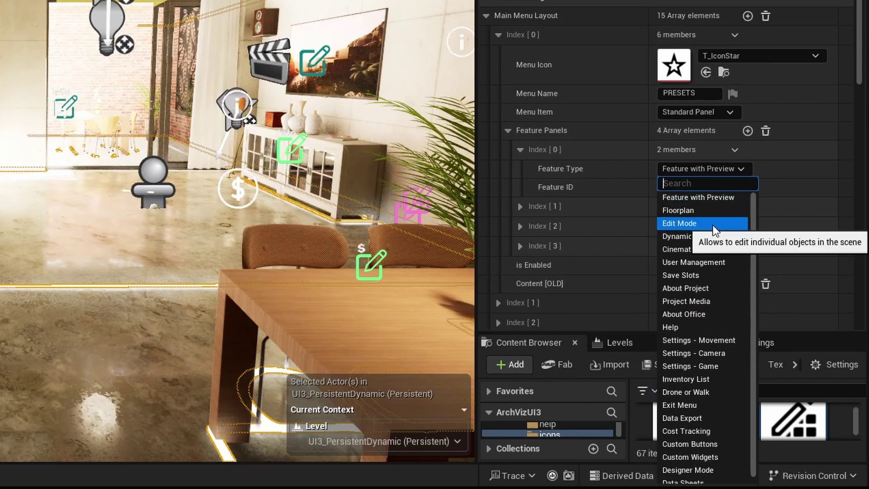
{"action": "left_click", "coordinate": [710, 197]}
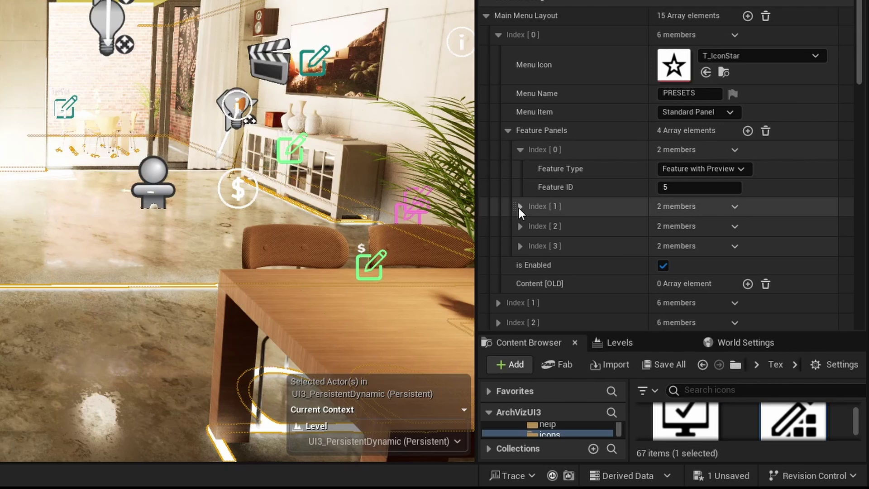
{"action": "left_click", "coordinate": [532, 205]}
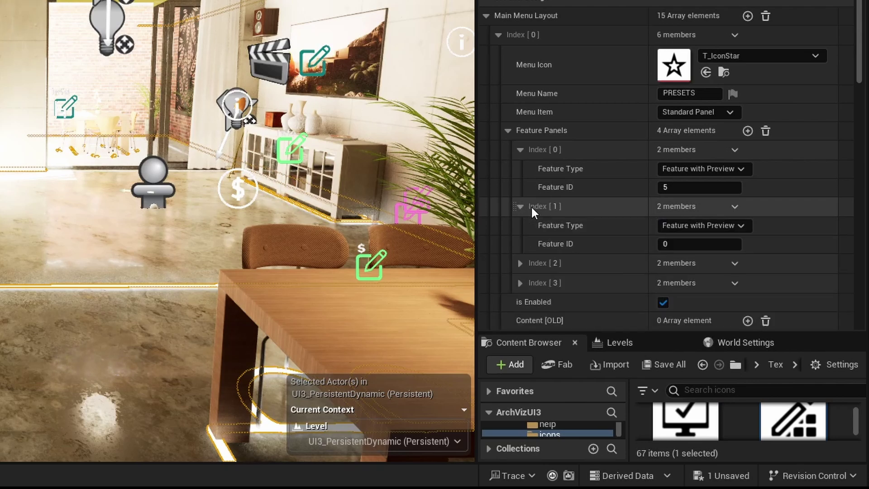
{"action": "left_click", "coordinate": [565, 263]}
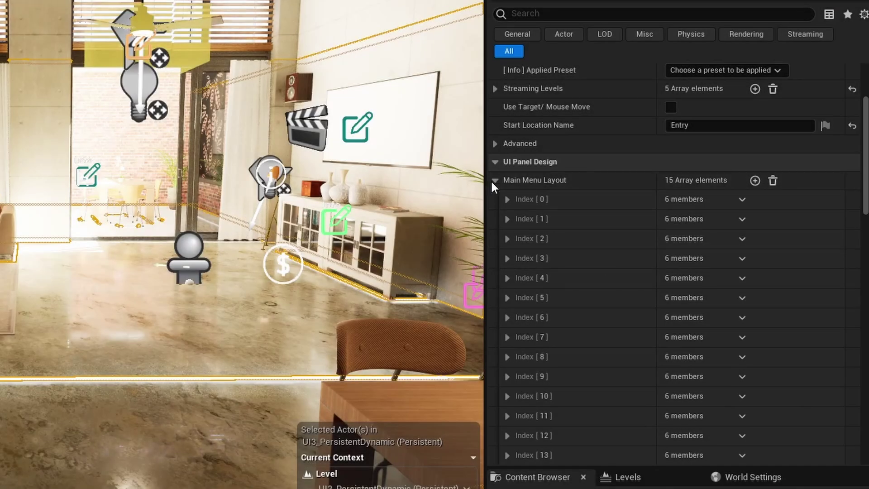
- Collapse Main Menu Layout and UI Panel Design, then expand Features With Preview (Image) and Edit And Info Mode
{"action": "left_click", "coordinate": [495, 180]}
{"action": "left_click", "coordinate": [497, 162]}
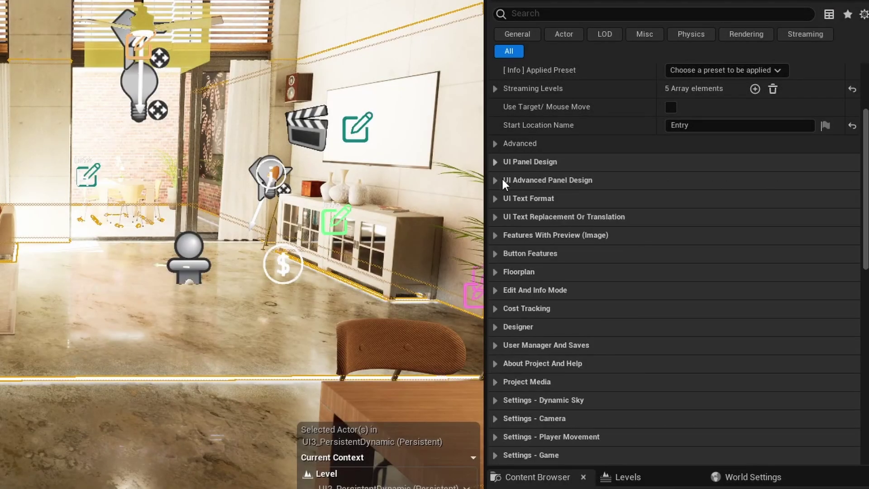
{"action": "left_click", "coordinate": [495, 235]}
{"action": "scroll", "coordinate": [503, 317], "scroll_direction": "down", "scroll_amount": 5}
{"action": "left_click", "coordinate": [496, 331]}
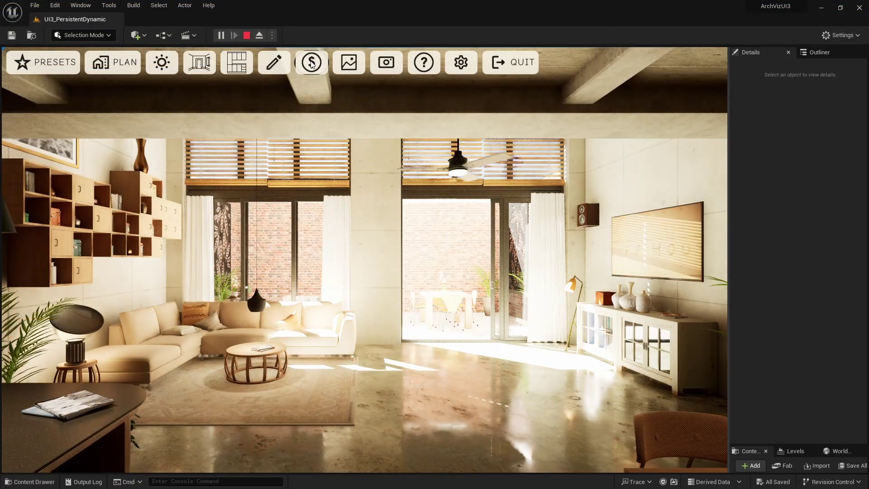
- Show the cost estimate panel in-game, then expand the advanced UIColour Sets entries [0] and [1]
{"action": "left_click", "coordinate": [311, 63]}
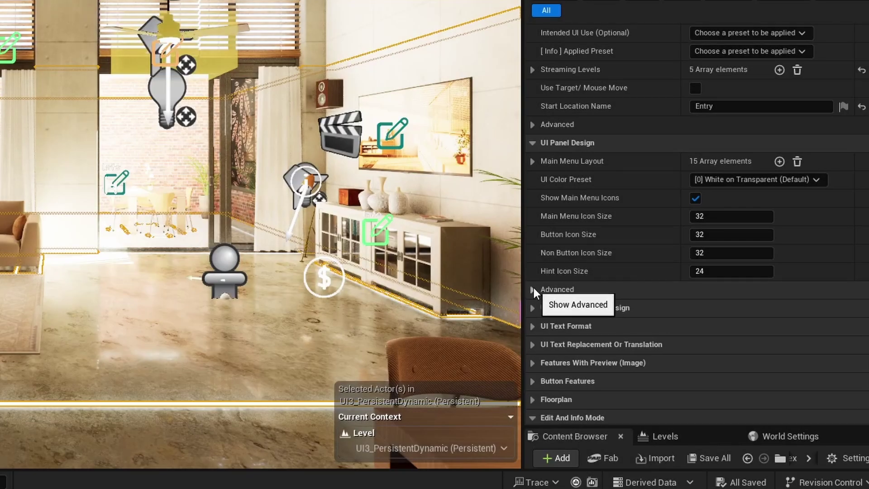
{"action": "left_click", "coordinate": [534, 289]}
{"action": "left_click", "coordinate": [533, 307]}
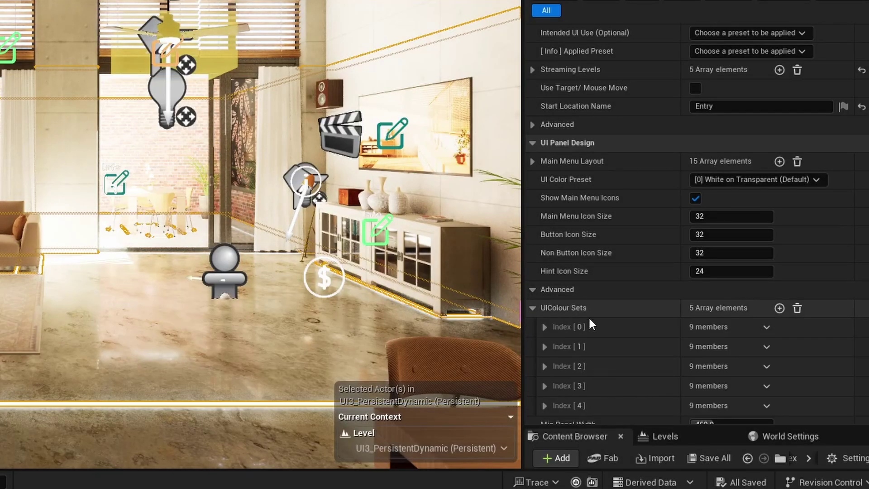
{"action": "left_click", "coordinate": [546, 326]}
{"action": "scroll", "coordinate": [599, 292], "scroll_direction": "down", "scroll_amount": 2}
{"action": "scroll", "coordinate": [598, 293], "scroll_direction": "down", "scroll_amount": 2}
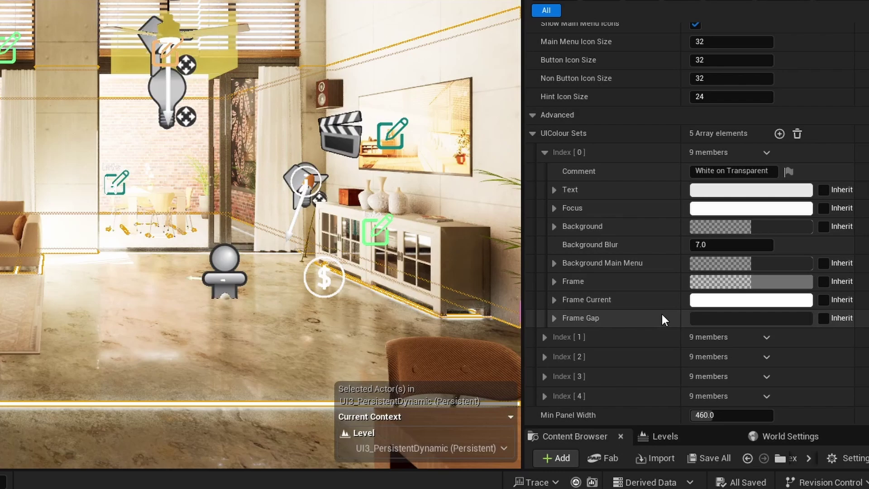
{"action": "left_click", "coordinate": [546, 337]}
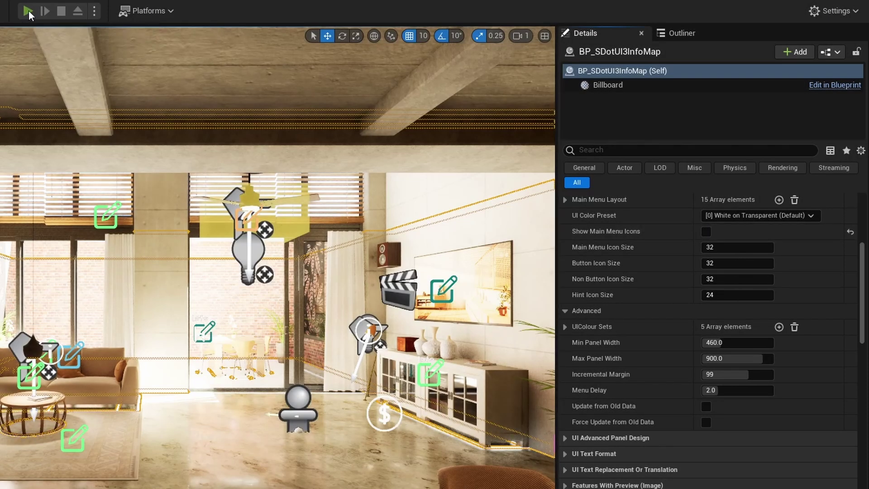
- Preview the in-game menu bar in Play mode, with and without icons, at icon size 100
{"action": "left_click", "coordinate": [28, 11]}
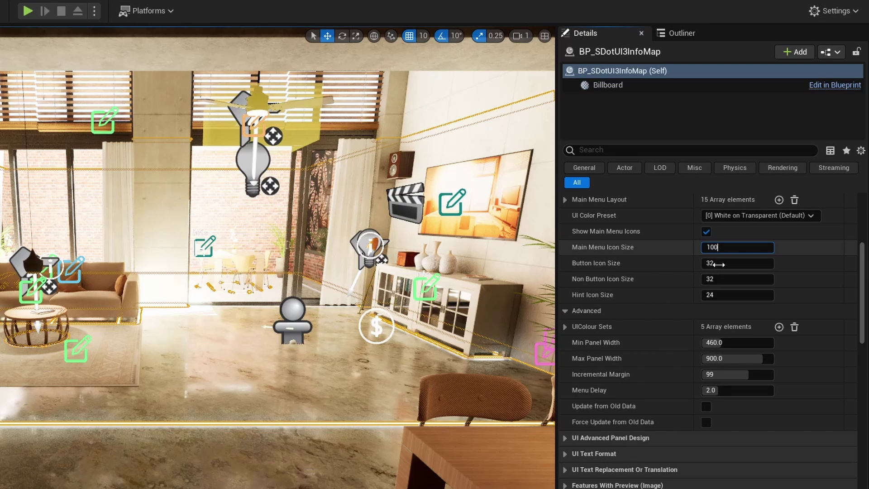
{"action": "left_click", "coordinate": [28, 10]}
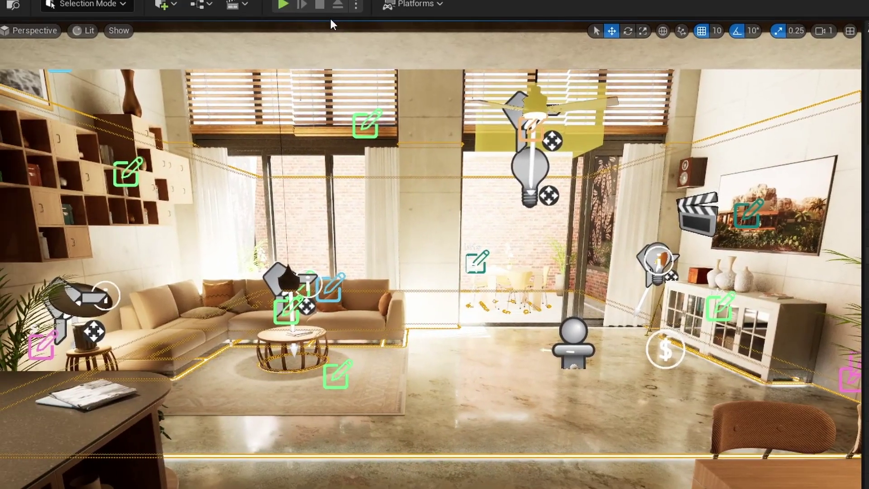
- Play the level, open the KITCHEN, EDIT, MEDIA and CAMERA panels, then stop the preview
{"action": "left_click", "coordinate": [283, 5]}
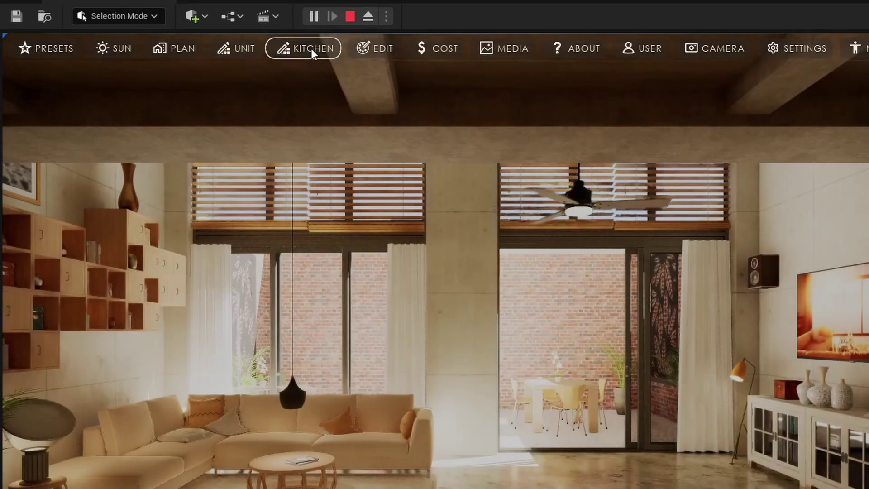
{"action": "left_click", "coordinate": [312, 48]}
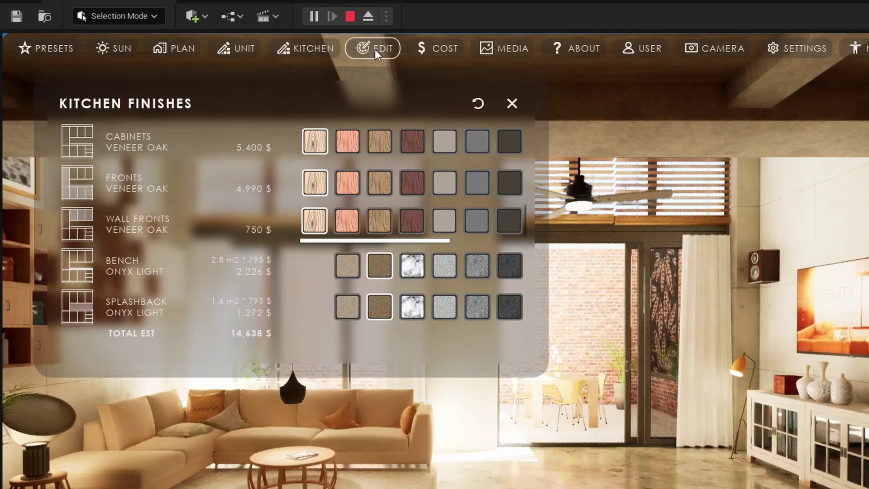
{"action": "left_click", "coordinate": [381, 48]}
{"action": "left_click", "coordinate": [520, 47]}
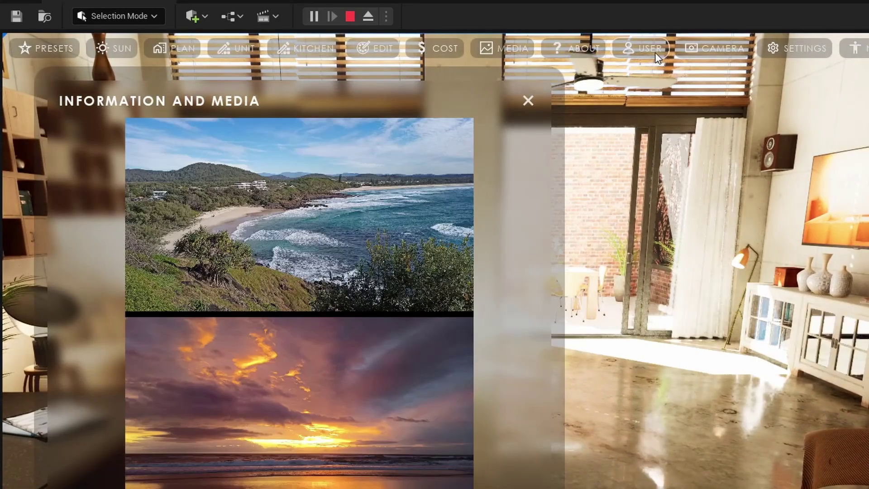
{"action": "left_click", "coordinate": [710, 48]}
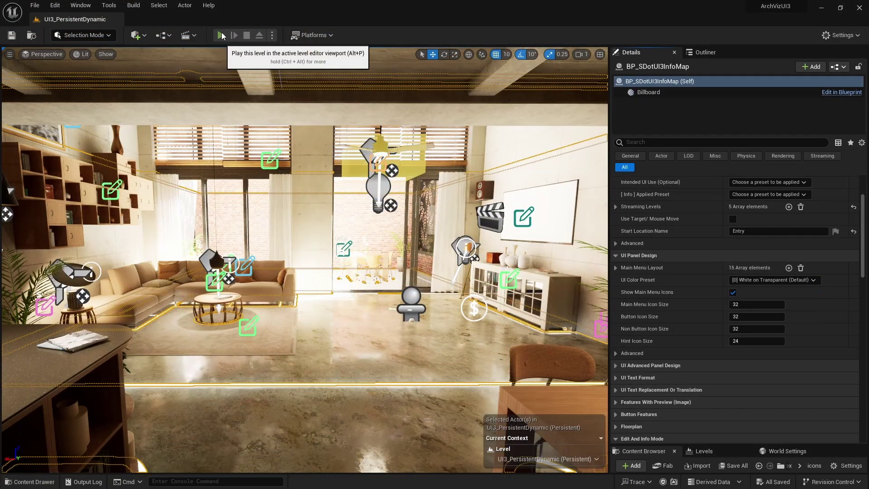
{"action": "left_click", "coordinate": [221, 35]}
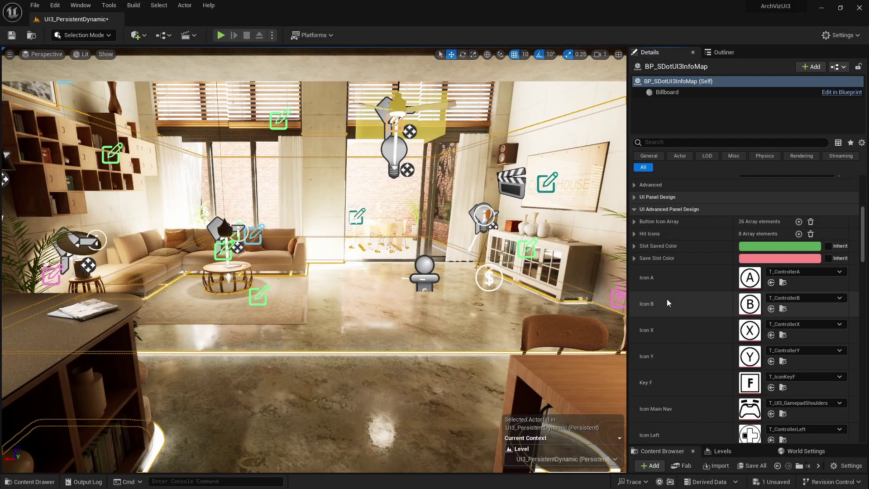
- Expand the Button Icon Array to review its icons, then collapse it
{"action": "left_click", "coordinate": [634, 222]}
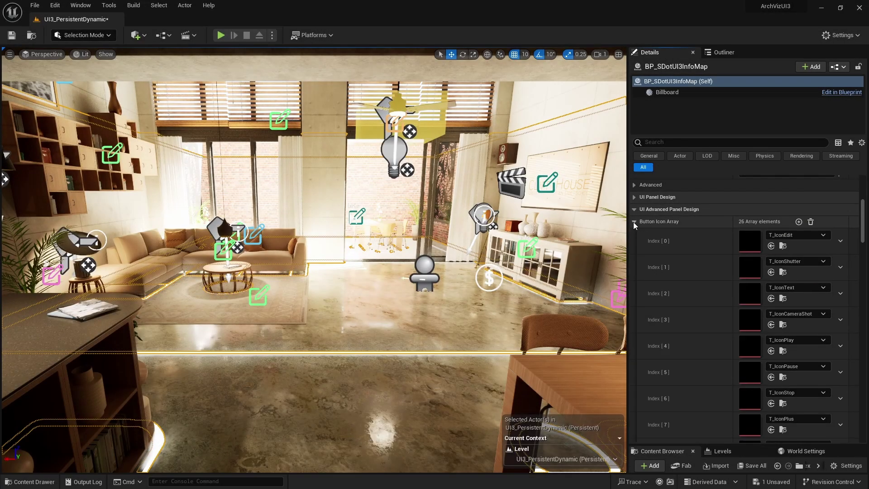
{"action": "scroll", "coordinate": [655, 273], "scroll_direction": "down", "scroll_amount": 2}
{"action": "scroll", "coordinate": [661, 286], "scroll_direction": "up", "scroll_amount": 2}
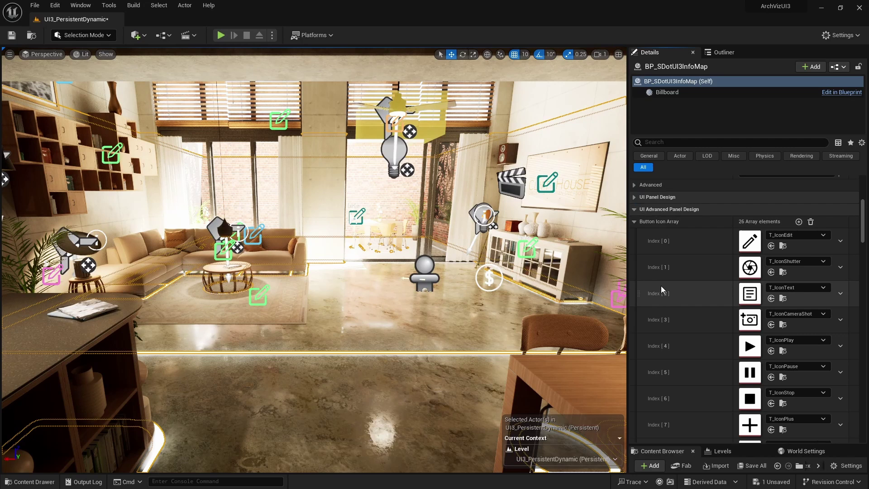
{"action": "left_click", "coordinate": [634, 222]}
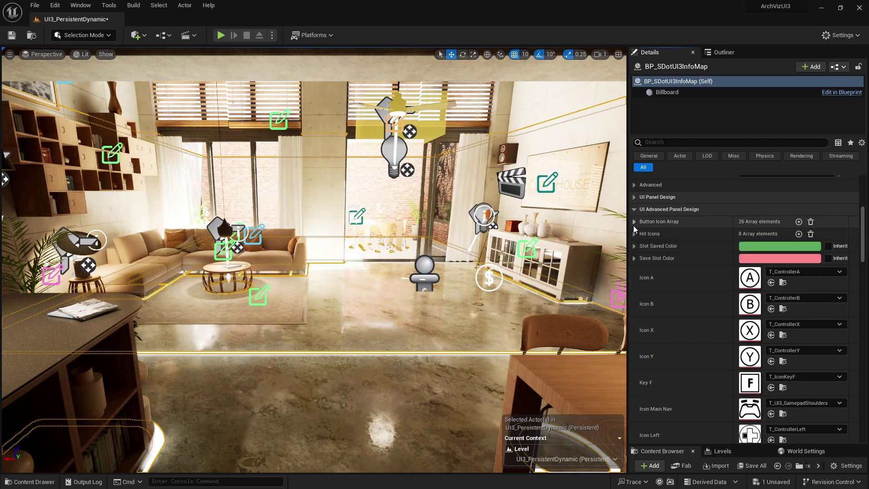
- Review and collapse the Hit Icons list, then scroll down to UI Text Format
{"action": "left_click", "coordinate": [634, 233]}
{"action": "scroll", "coordinate": [656, 285], "scroll_direction": "down", "scroll_amount": 3}
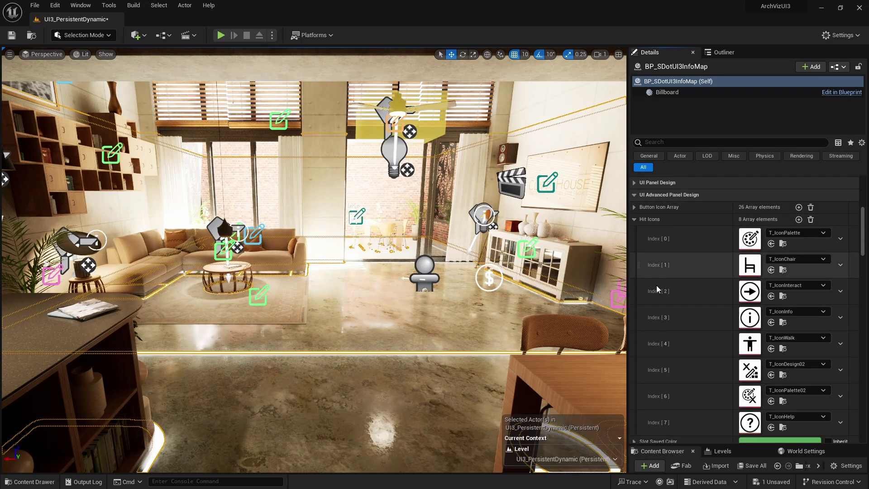
{"action": "scroll", "coordinate": [656, 285], "scroll_direction": "up", "scroll_amount": 3}
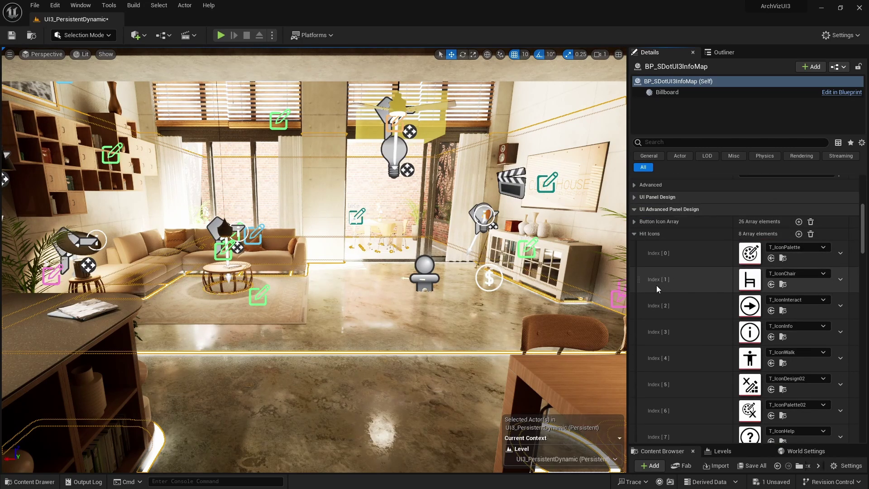
{"action": "left_click", "coordinate": [634, 234]}
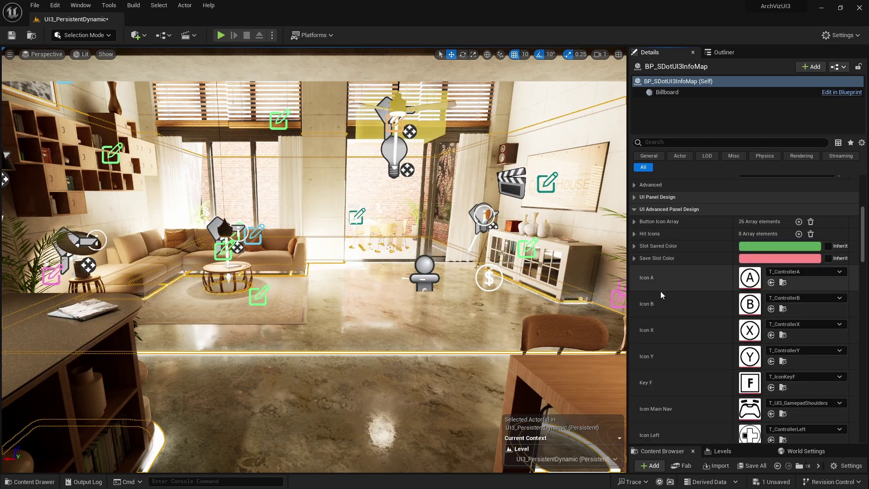
{"action": "scroll", "coordinate": [661, 292], "scroll_direction": "down", "scroll_amount": 2}
{"action": "scroll", "coordinate": [661, 291], "scroll_direction": "down", "scroll_amount": 5}
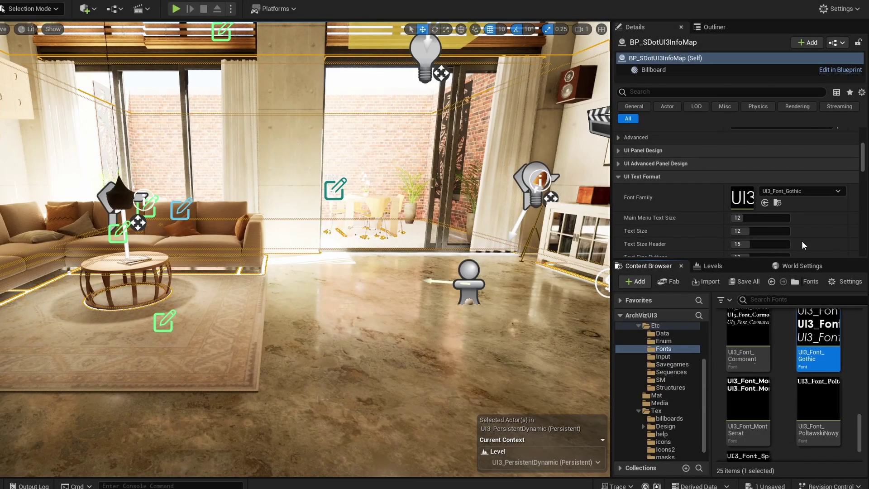
{"action": "left_click", "coordinate": [819, 407]}
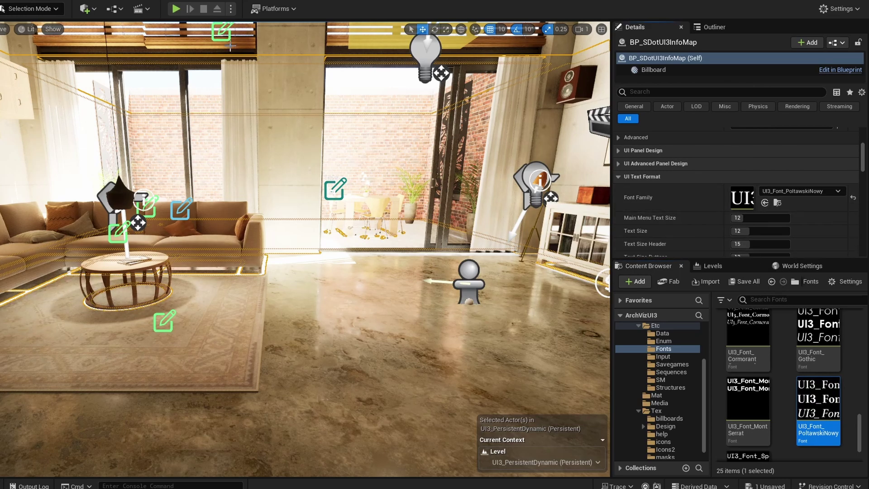
{"action": "left_click", "coordinate": [176, 9]}
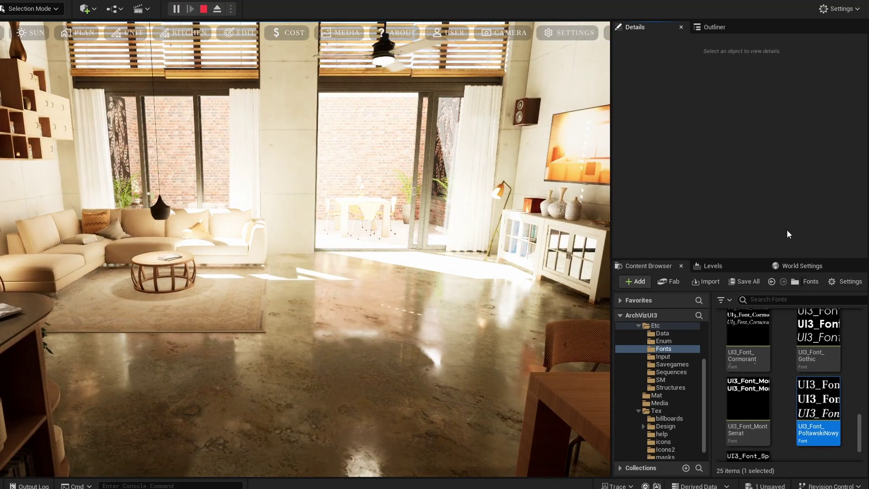
{"action": "key", "text": "Escape"}
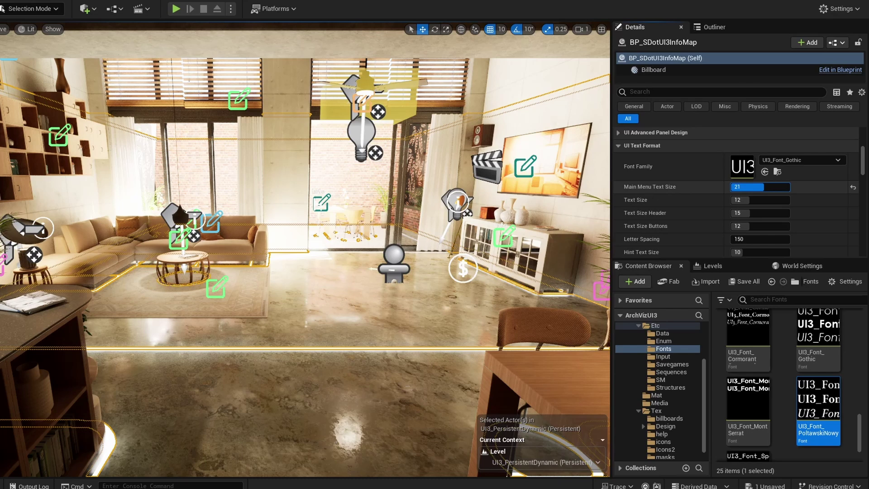
{"action": "left_click_drag", "start_coordinate": [747, 187], "coordinate": [764, 186]}
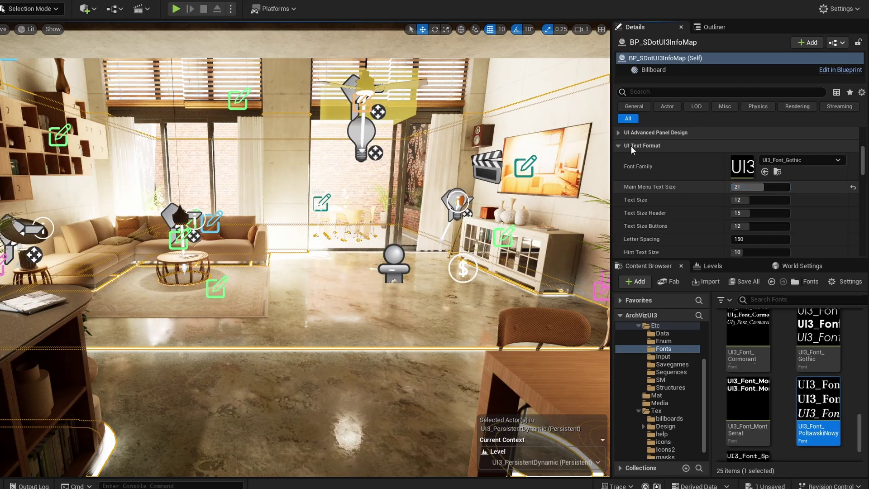
{"action": "left_click", "coordinate": [172, 11]}
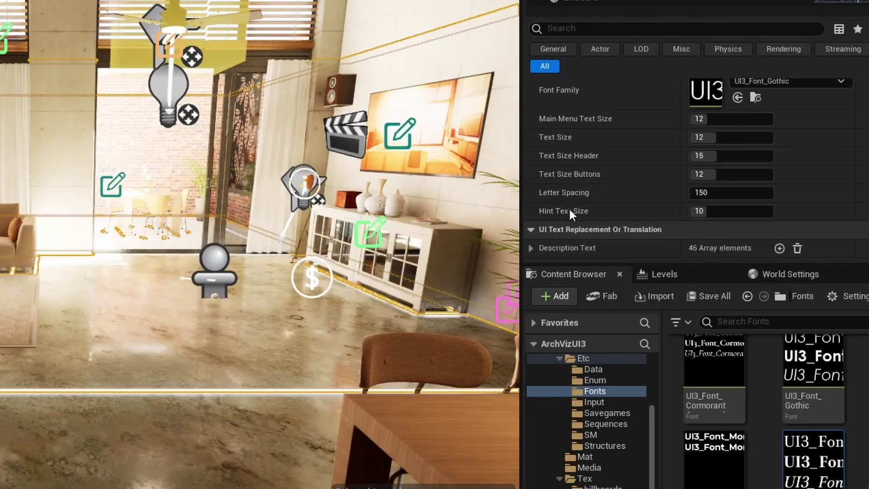
- Expand the Description Text replacement entries and scroll through them
{"action": "scroll", "coordinate": [569, 206], "scroll_direction": "down", "scroll_amount": 2}
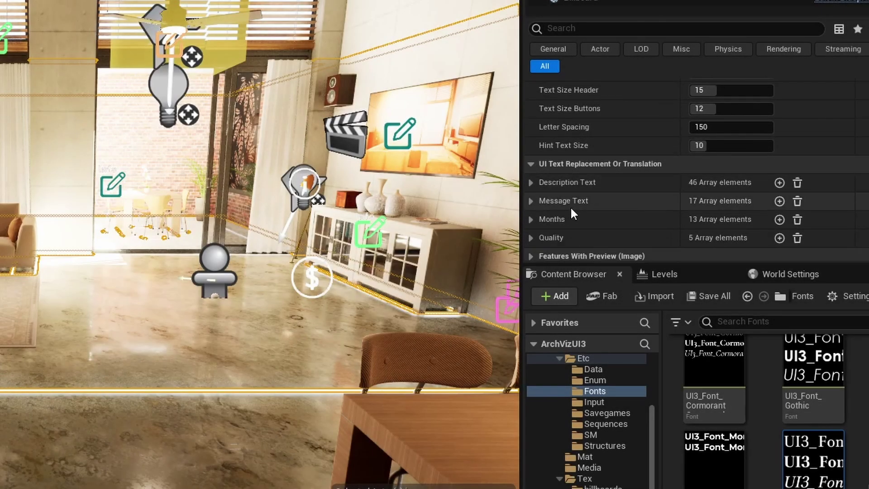
{"action": "left_click", "coordinate": [531, 183]}
{"action": "scroll", "coordinate": [556, 182], "scroll_direction": "down", "scroll_amount": 2}
{"action": "scroll", "coordinate": [555, 178], "scroll_direction": "down", "scroll_amount": 2}
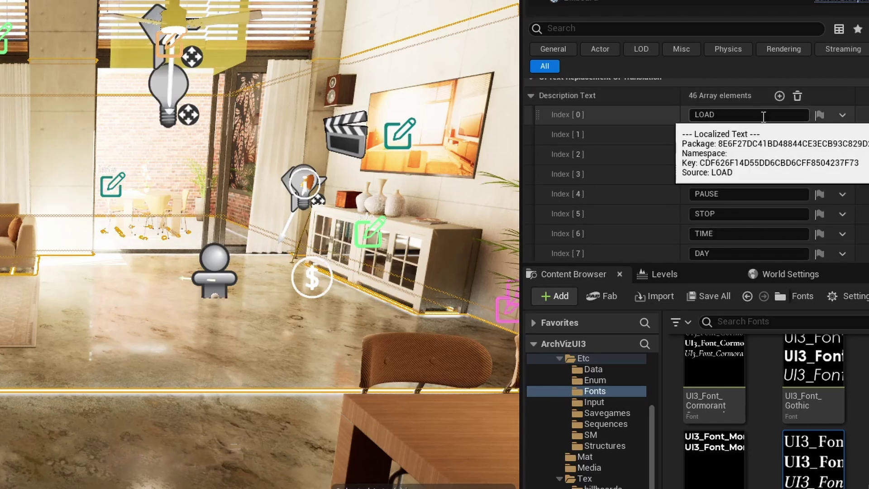
{"action": "scroll", "coordinate": [762, 116], "scroll_direction": "down", "scroll_amount": 4}
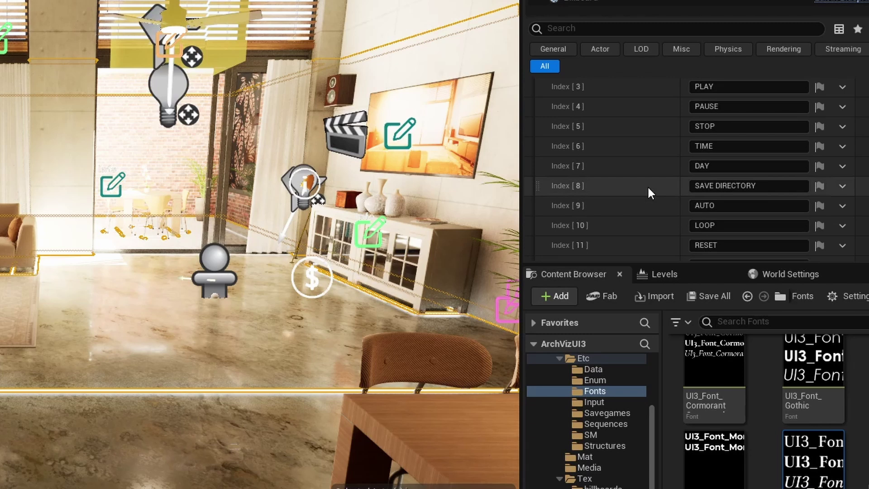
{"action": "scroll", "coordinate": [646, 191], "scroll_direction": "down", "scroll_amount": 4}
{"action": "scroll", "coordinate": [645, 194], "scroll_direction": "down", "scroll_amount": 17}
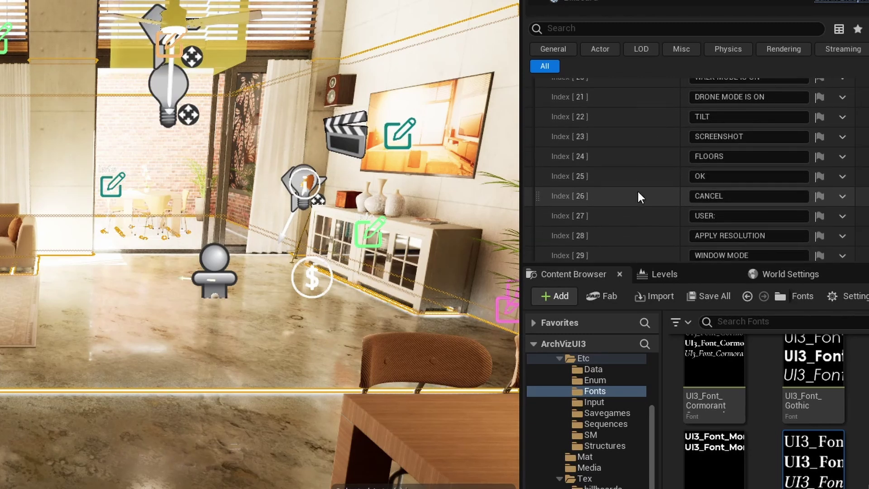
{"action": "scroll", "coordinate": [636, 190], "scroll_direction": "down", "scroll_amount": 18}
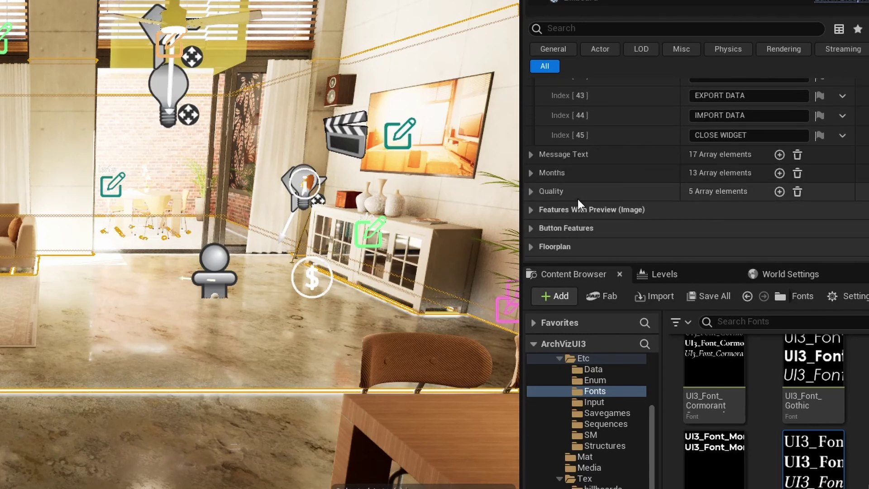
- Expand the Message Text entries to review them, then collapse them again
{"action": "left_click", "coordinate": [530, 155]}
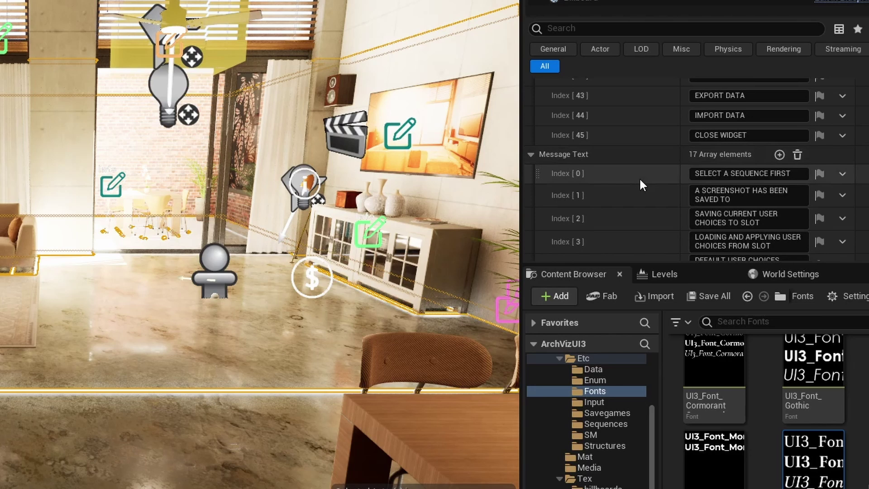
{"action": "scroll", "coordinate": [751, 212], "scroll_direction": "down", "scroll_amount": 5}
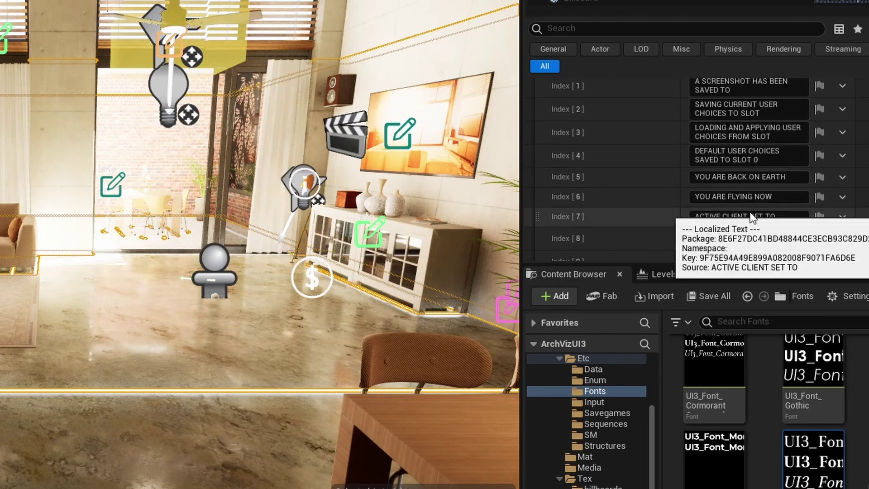
{"action": "scroll", "coordinate": [591, 116], "scroll_direction": "up", "scroll_amount": 2}
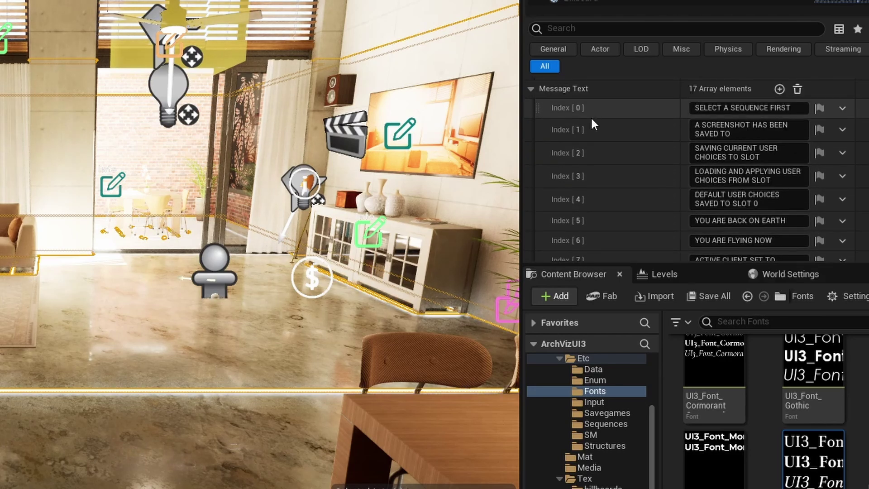
{"action": "left_click", "coordinate": [529, 89]}
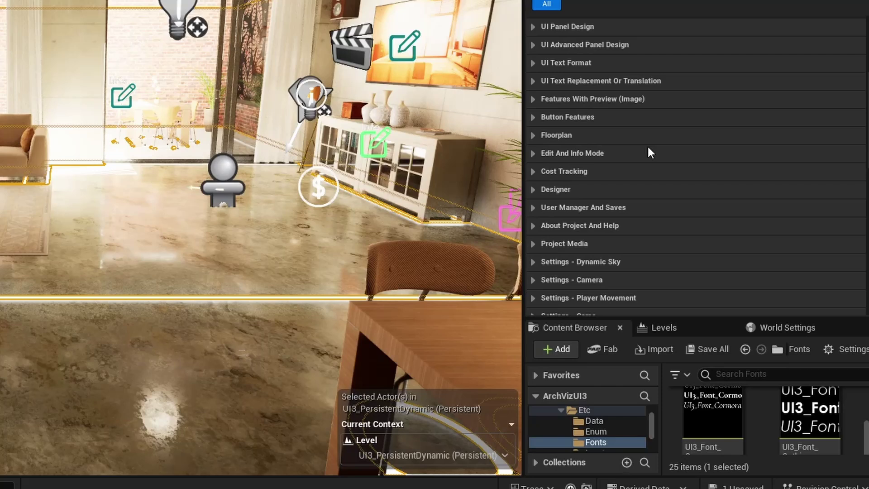
- Expand Dynamic Sky, Camera and Player Movement down to the WALK SPEED slider (150, 50–500, step 10)
{"action": "left_click", "coordinate": [532, 175]}
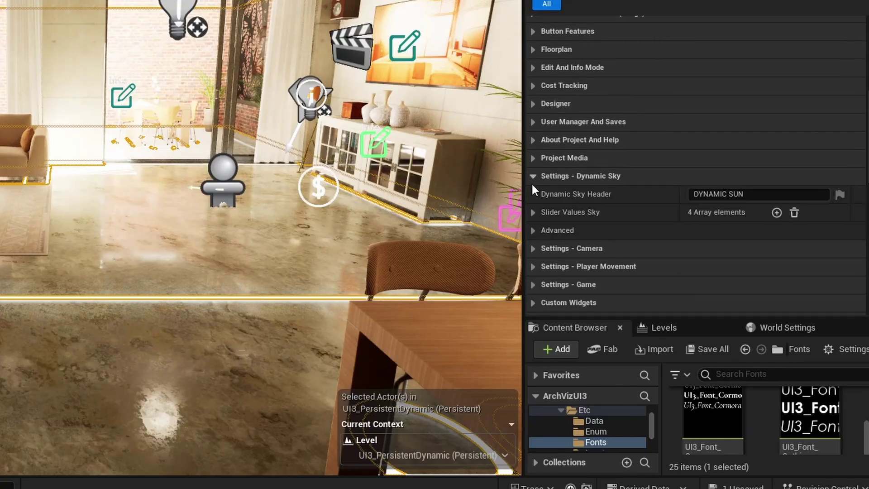
{"action": "left_click", "coordinate": [534, 248]}
{"action": "scroll", "coordinate": [530, 256], "scroll_direction": "down", "scroll_amount": 5}
{"action": "left_click", "coordinate": [533, 261]}
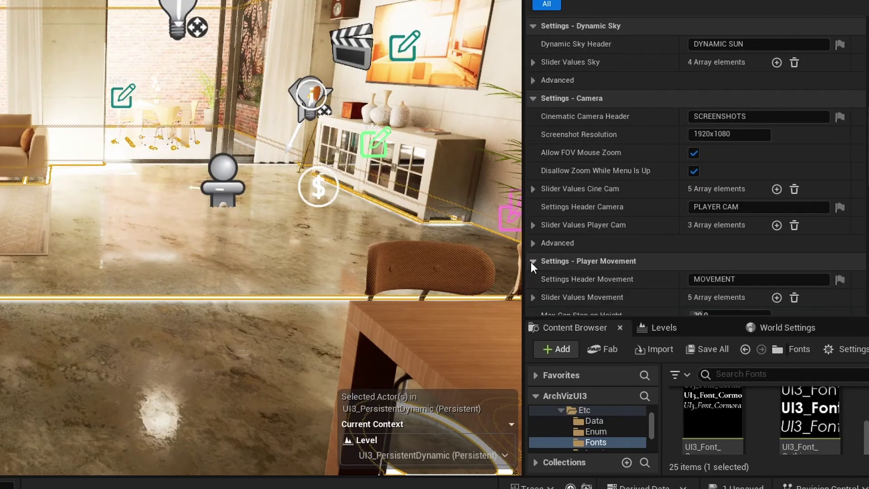
{"action": "scroll", "coordinate": [531, 258], "scroll_direction": "down", "scroll_amount": 4}
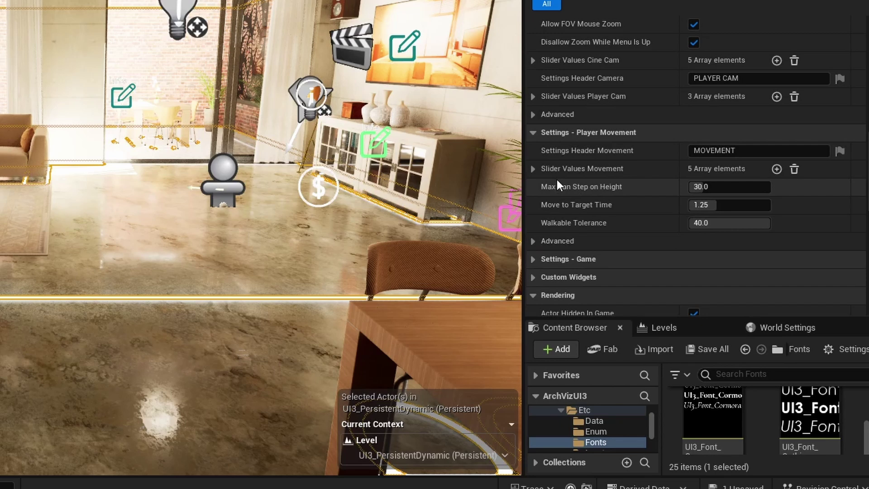
{"action": "left_click", "coordinate": [534, 169]}
{"action": "left_click", "coordinate": [543, 187]}
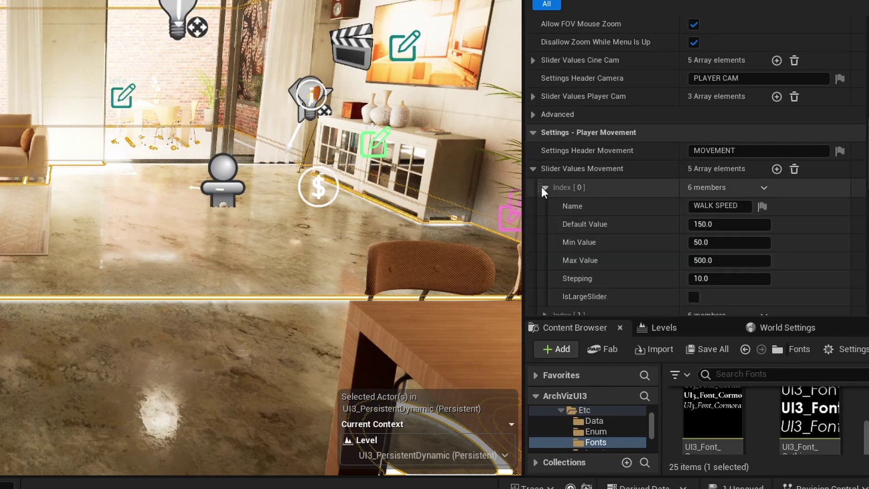